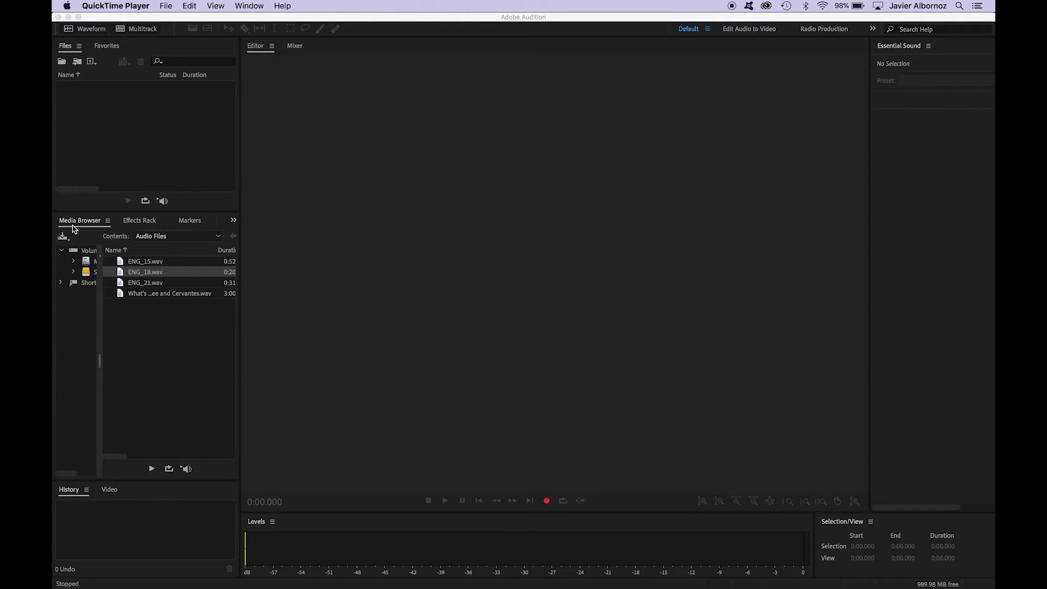
Open ENG_18.wav from the Media Browser's audio files in the waveform editor and select it in the file list.
{"action": "left_click", "coordinate": [155, 278]}
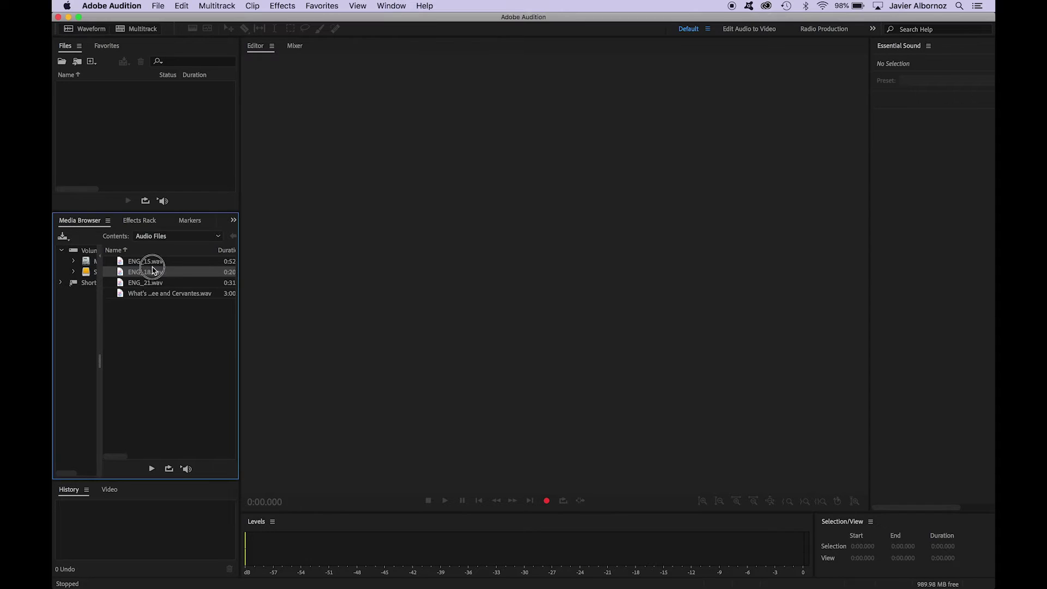
{"action": "left_click_drag", "start_coordinate": [146, 272], "coordinate": [347, 224]}
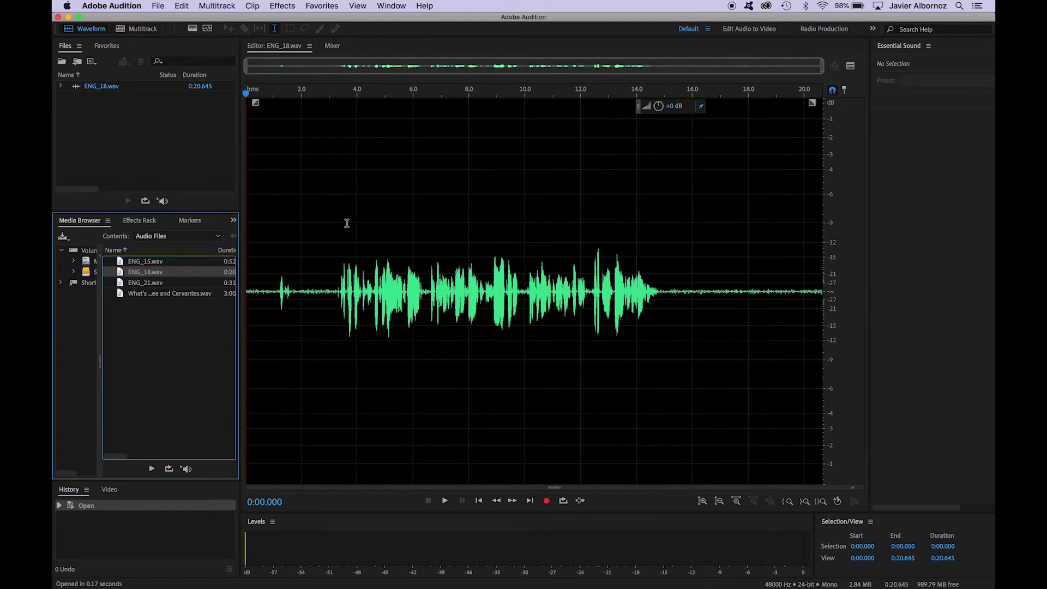
{"action": "left_click", "coordinate": [103, 90]}
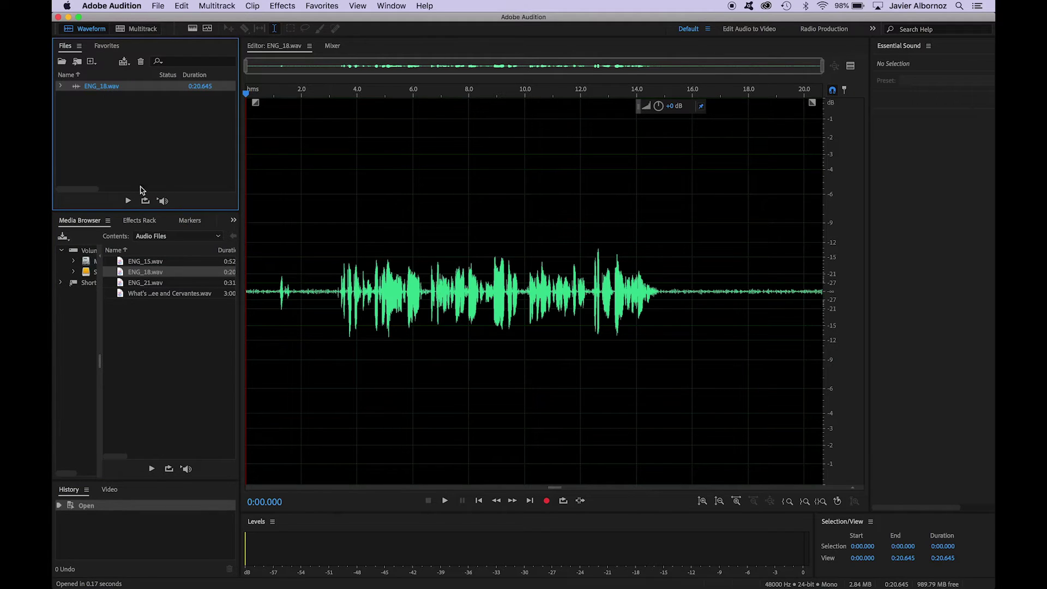
{"action": "left_click", "coordinate": [87, 191]}
{"action": "mouse_move", "coordinate": [87, 192]}
{"action": "left_mouse_down"}
{"action": "mouse_move", "coordinate": [221, 193]}
{"action": "mouse_move", "coordinate": [95, 182]}
{"action": "mouse_move", "coordinate": [71, 192]}
{"action": "left_mouse_up"}
Examine the effect categories available for the first Effects Rack slot, and look over the Video and History panels.
{"action": "left_click", "coordinate": [145, 220]}
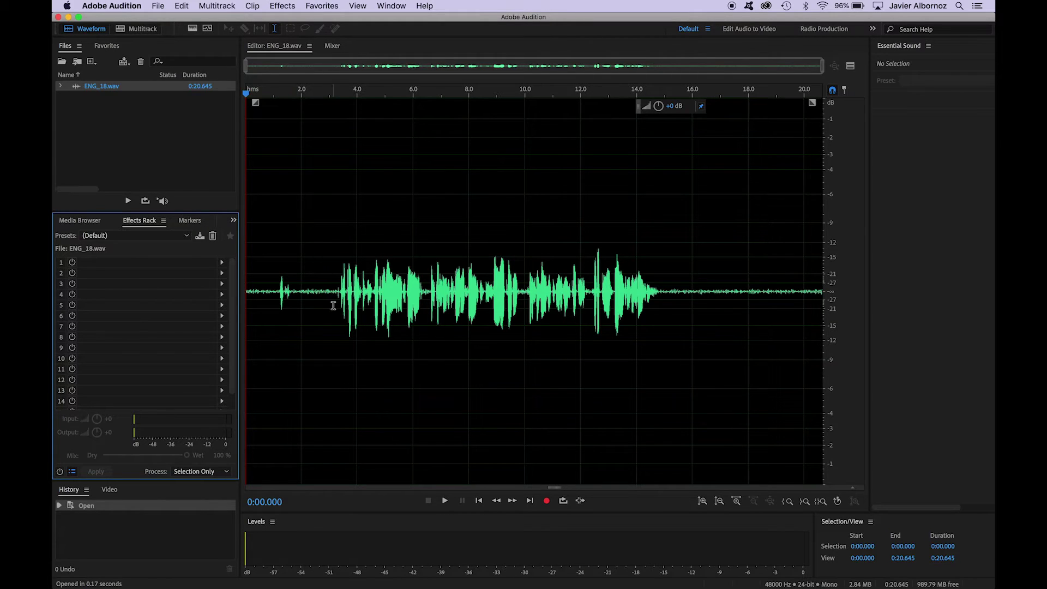
{"action": "left_click", "coordinate": [222, 263]}
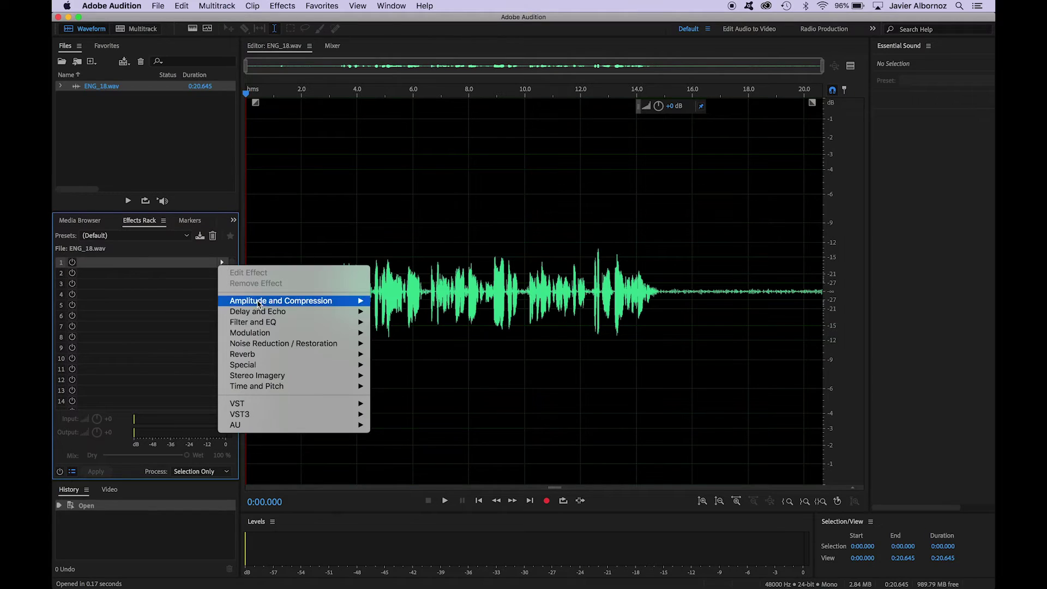
{"action": "mouse_move", "coordinate": [266, 313]}
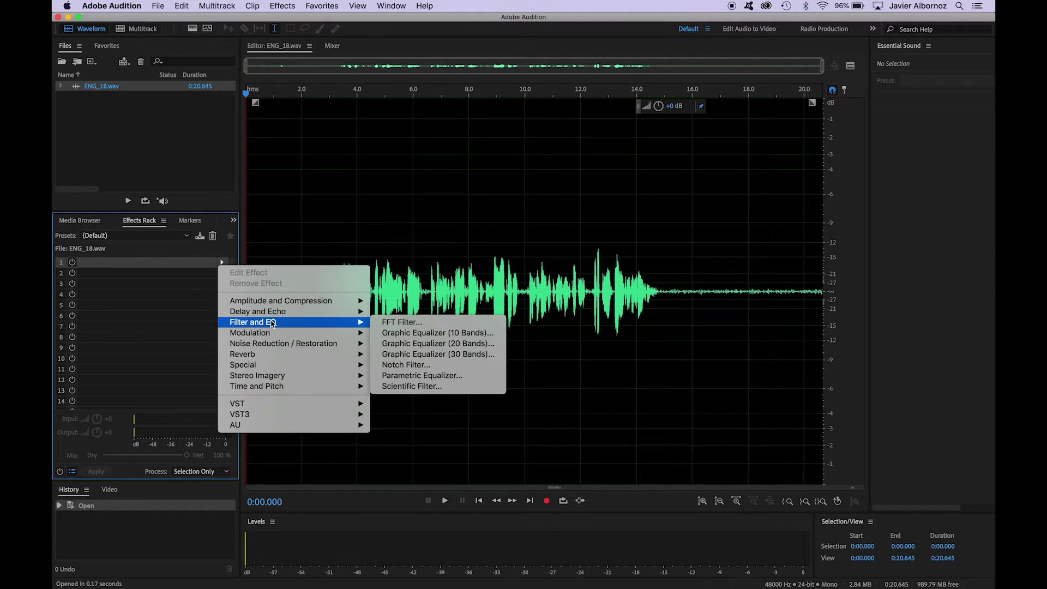
{"action": "mouse_move", "coordinate": [279, 337]}
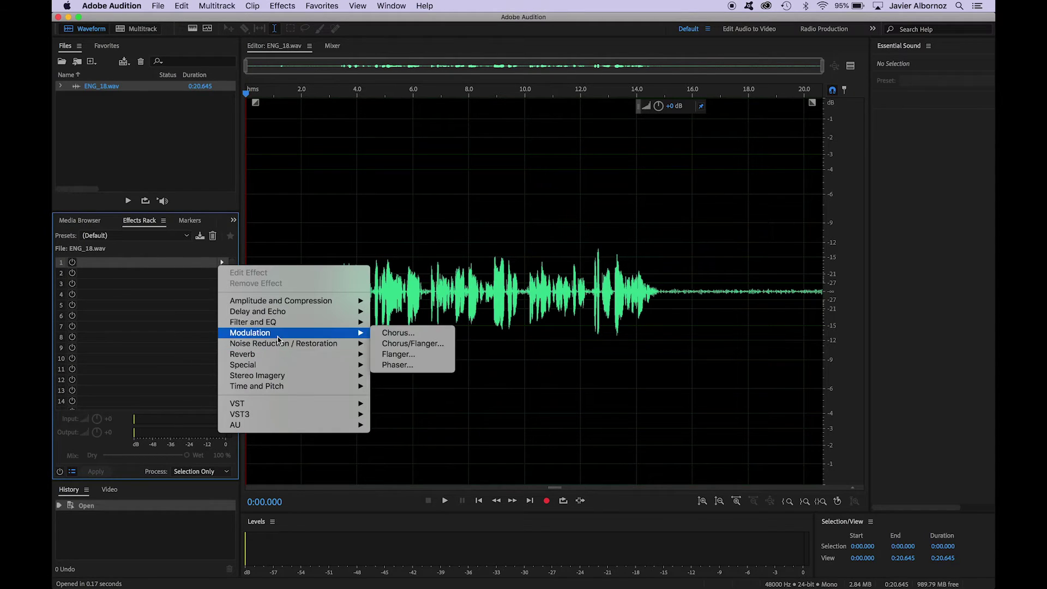
{"action": "left_click", "coordinate": [206, 246]}
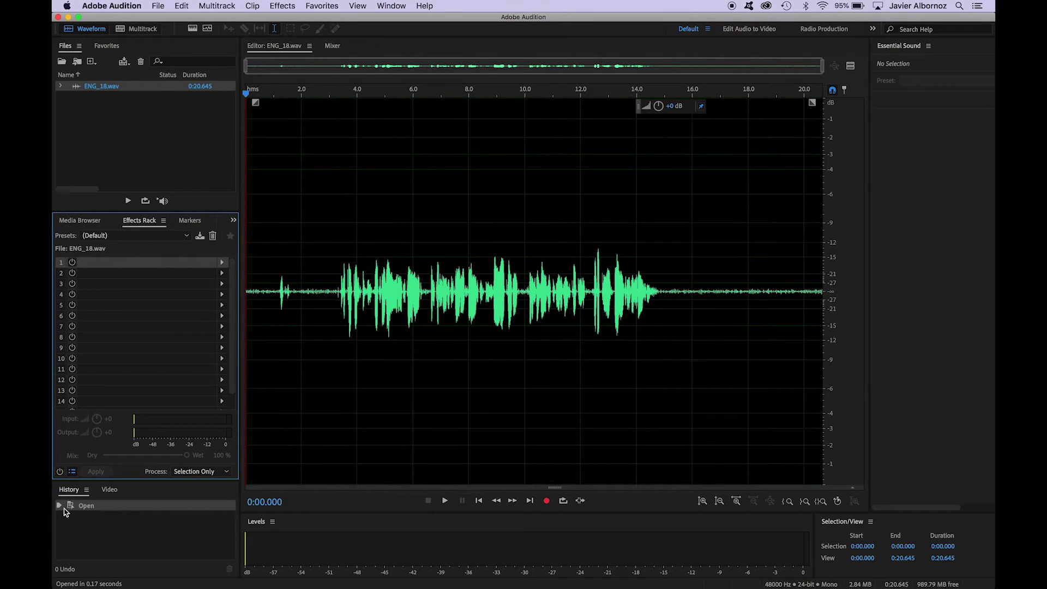
{"action": "left_click", "coordinate": [107, 492]}
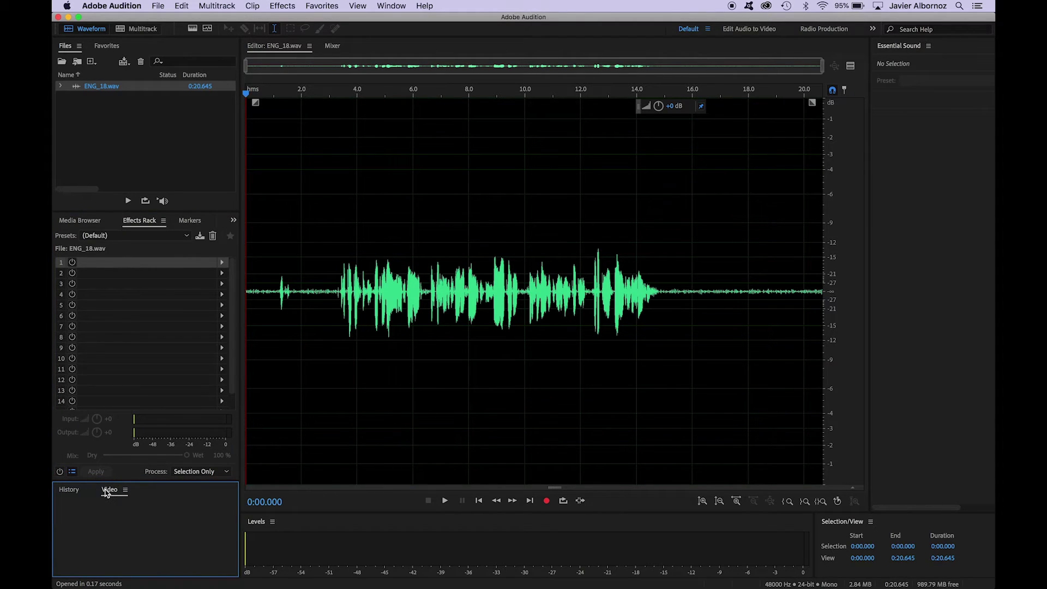
{"action": "left_click", "coordinate": [69, 489]}
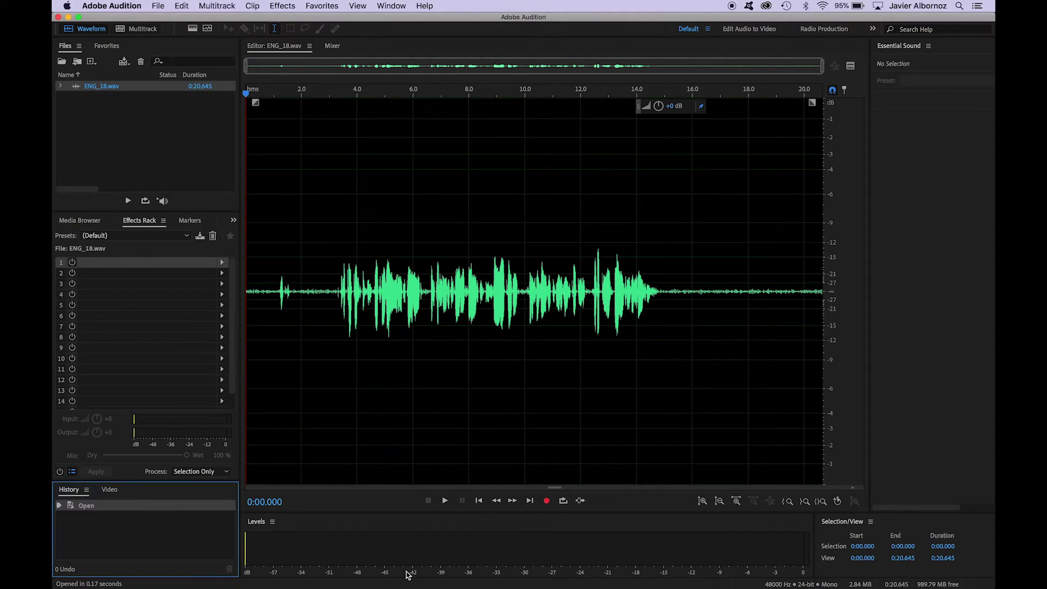
Play a short stretch of ENG_18.wav from about 3.4 s, and check the Mixer before returning to the waveform.
{"action": "left_click", "coordinate": [342, 96]}
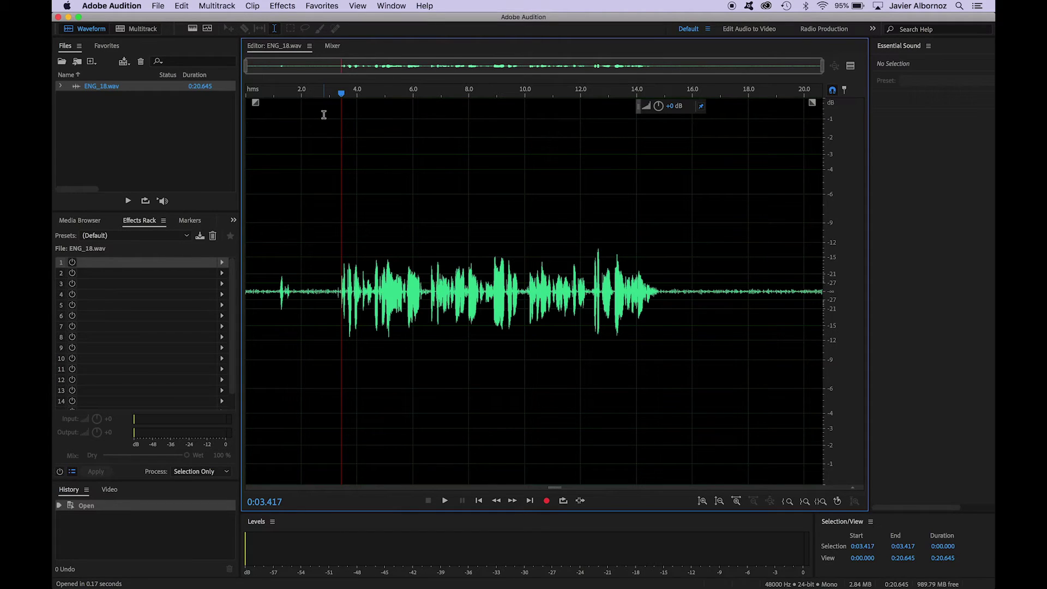
{"action": "key", "text": "space"}
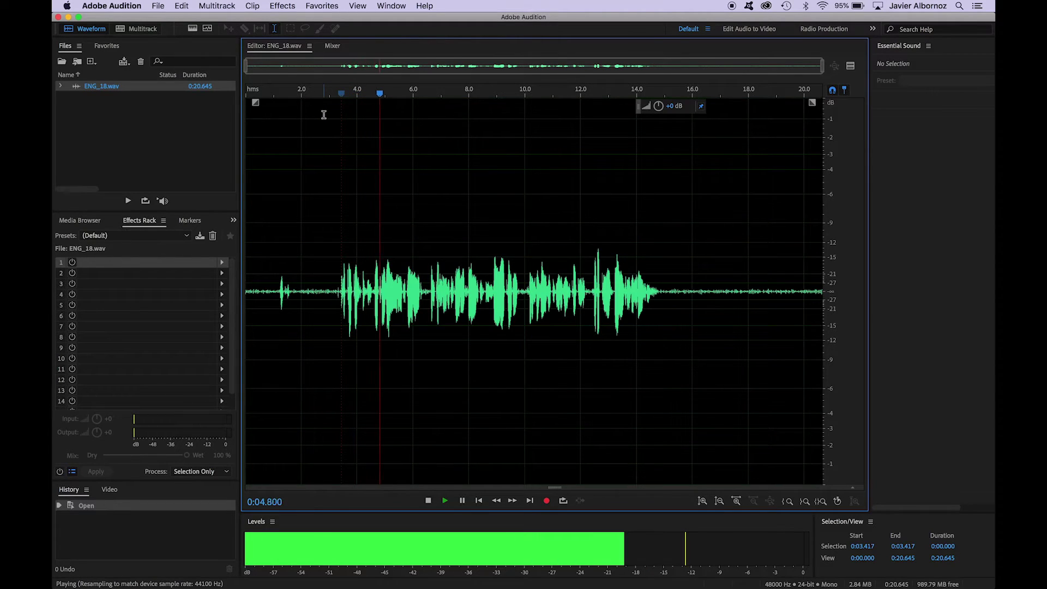
{"action": "key", "text": "space"}
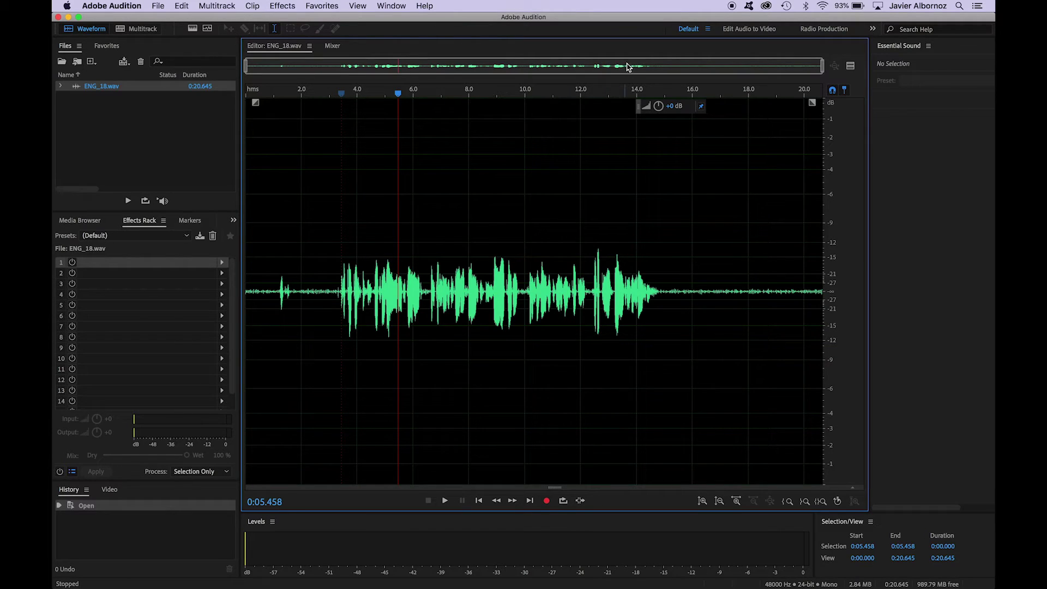
{"action": "left_click", "coordinate": [333, 47]}
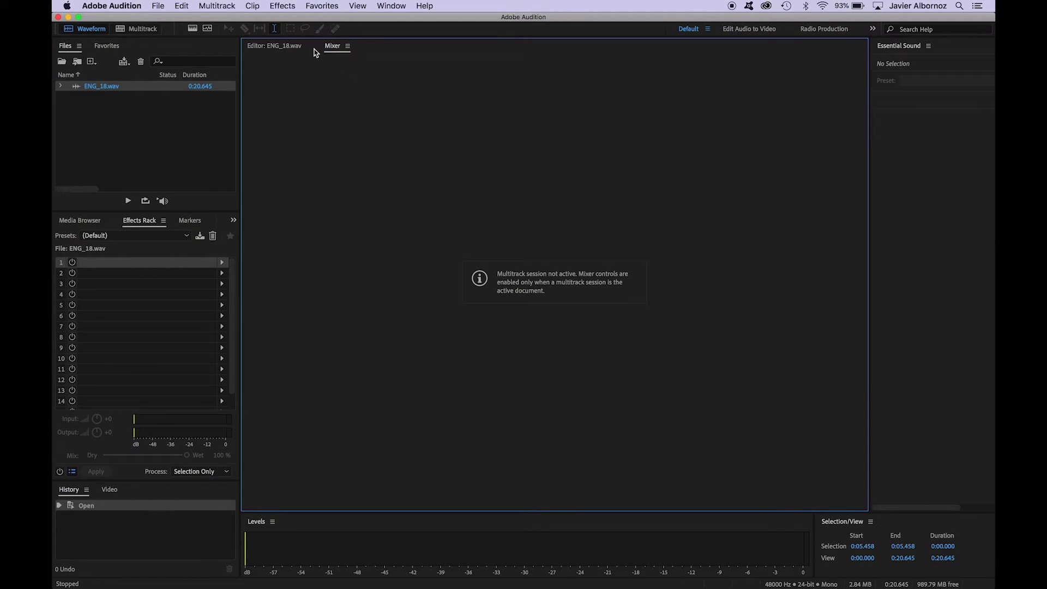
{"action": "left_click", "coordinate": [276, 47]}
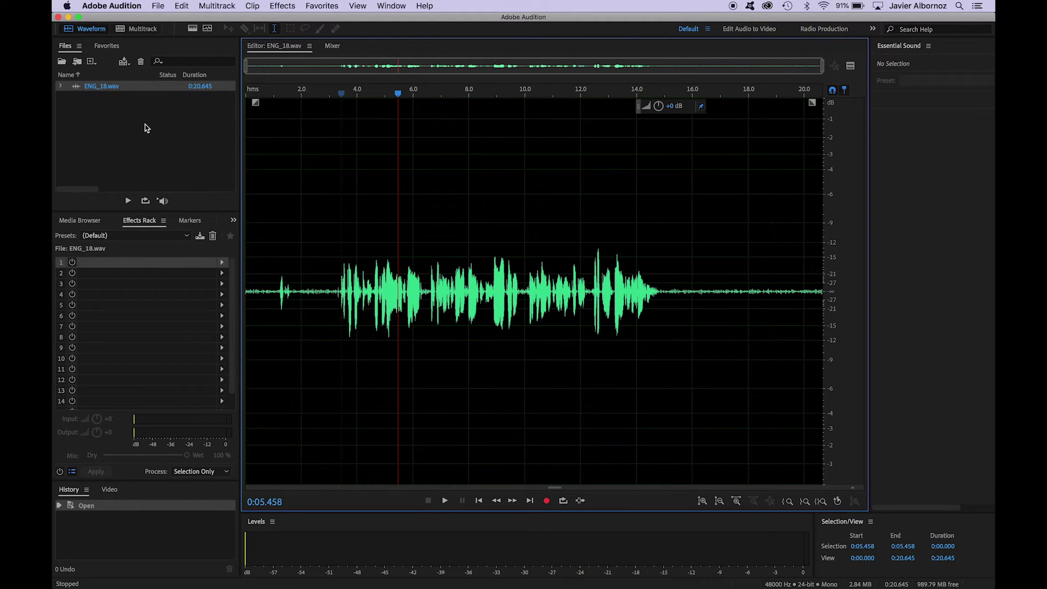
Import ENG_21.wav from the Media Browser into the project files and open it in the waveform editor.
{"action": "left_click", "coordinate": [96, 221]}
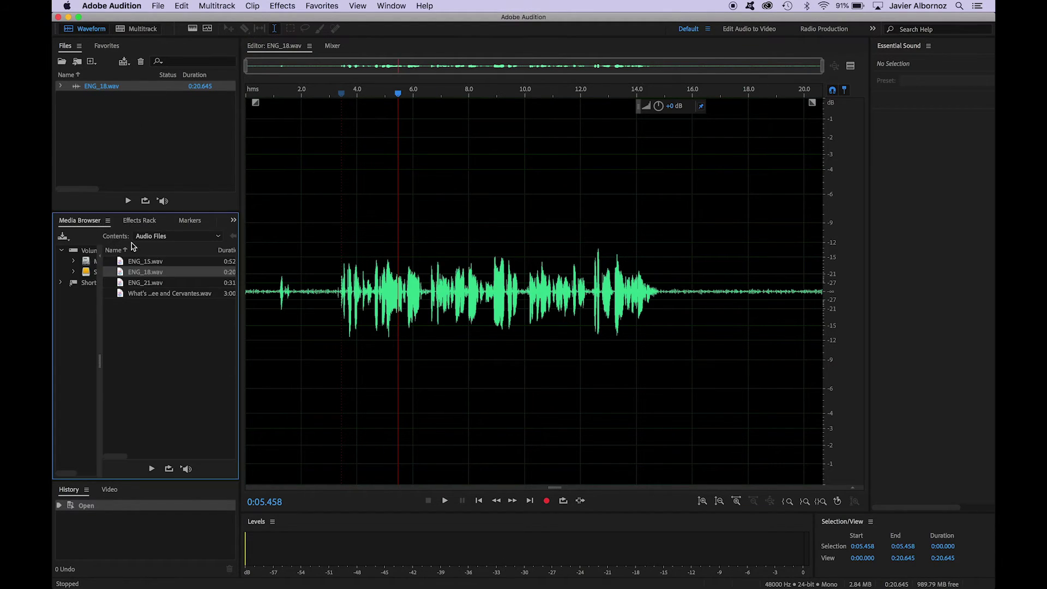
{"action": "left_click_drag", "start_coordinate": [150, 282], "coordinate": [128, 126]}
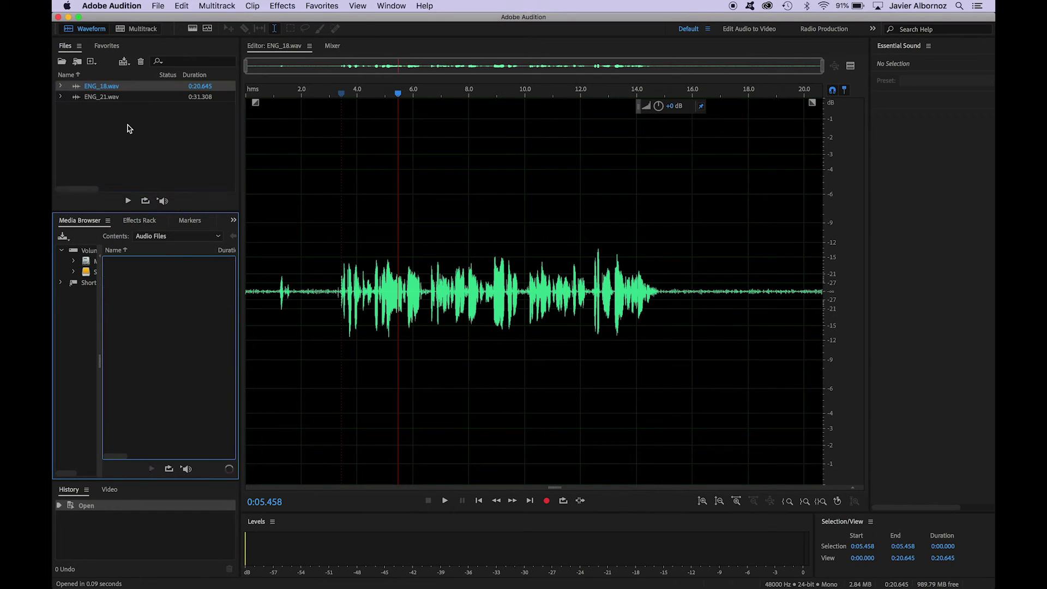
{"action": "double_click", "coordinate": [101, 102]}
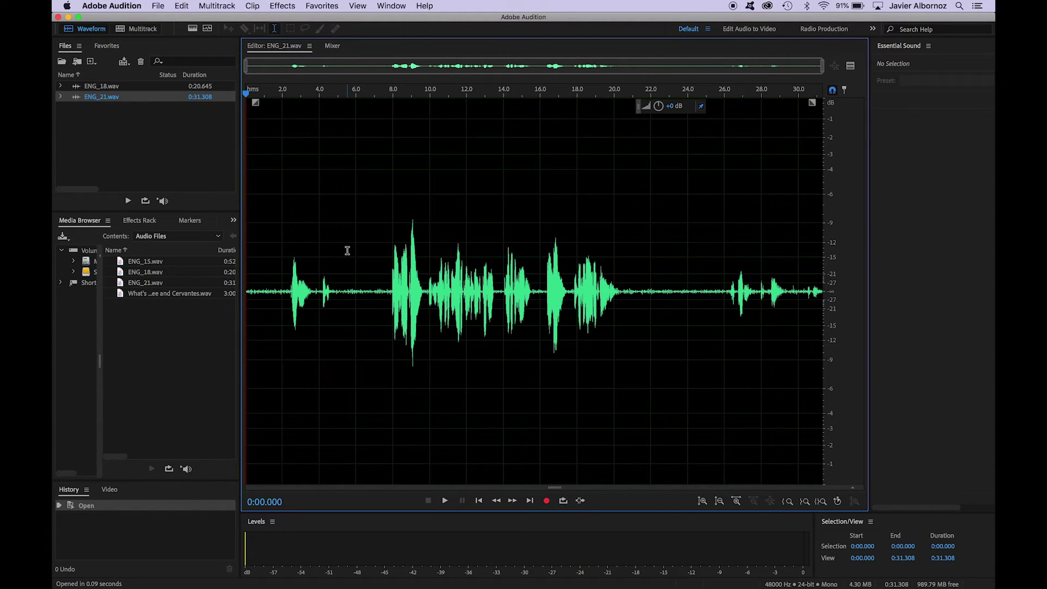
Create a 48000 Hz, 24-bit stereo multitrack session and place ENG_18.wav at the start of Track 1 and ENG_21.wav near the start of Track 2.
{"action": "left_click", "coordinate": [135, 32]}
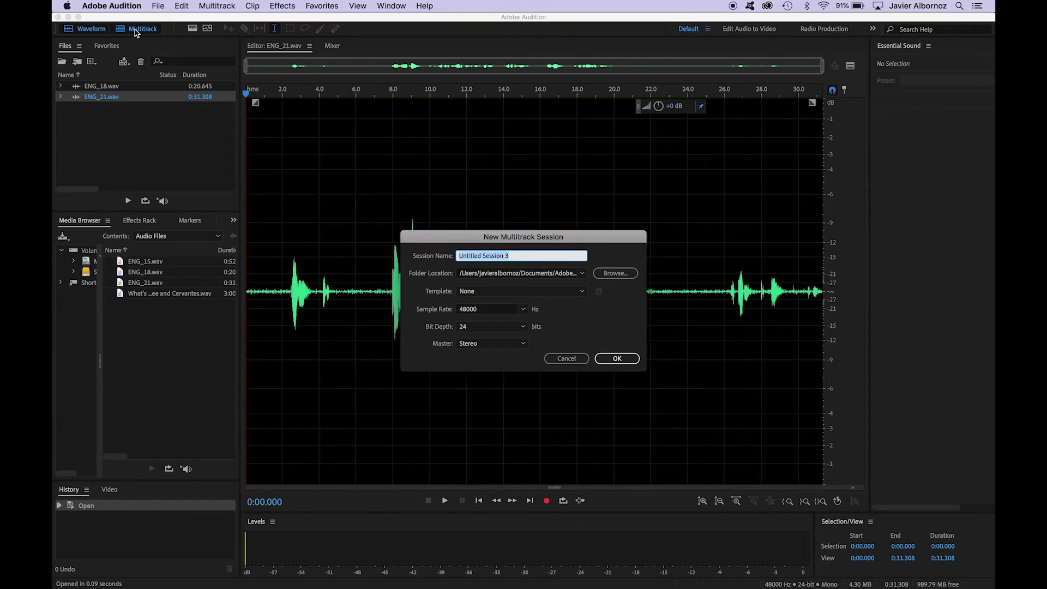
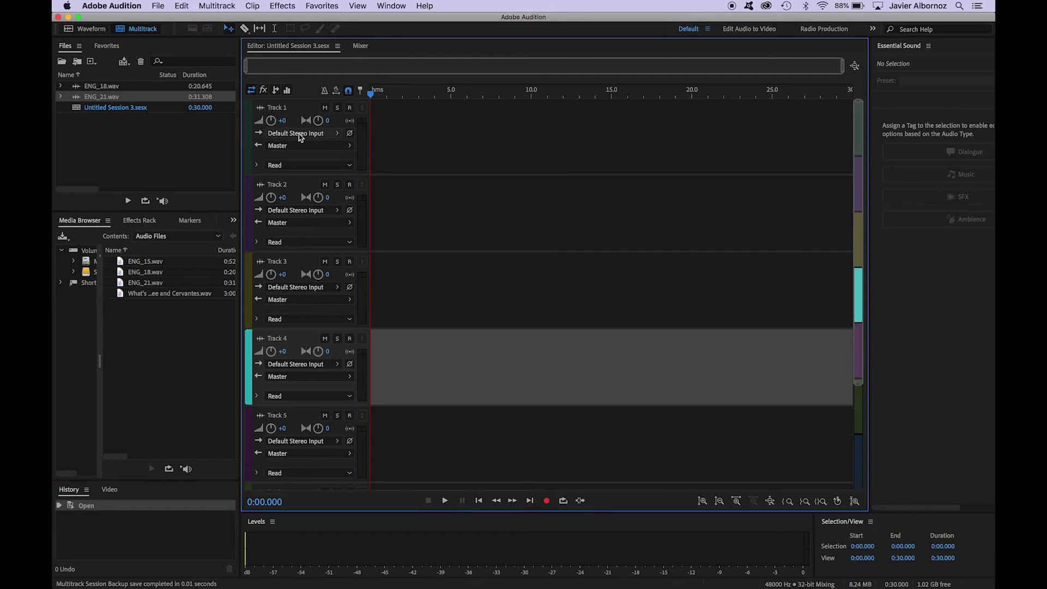
{"action": "left_click", "coordinate": [91, 90]}
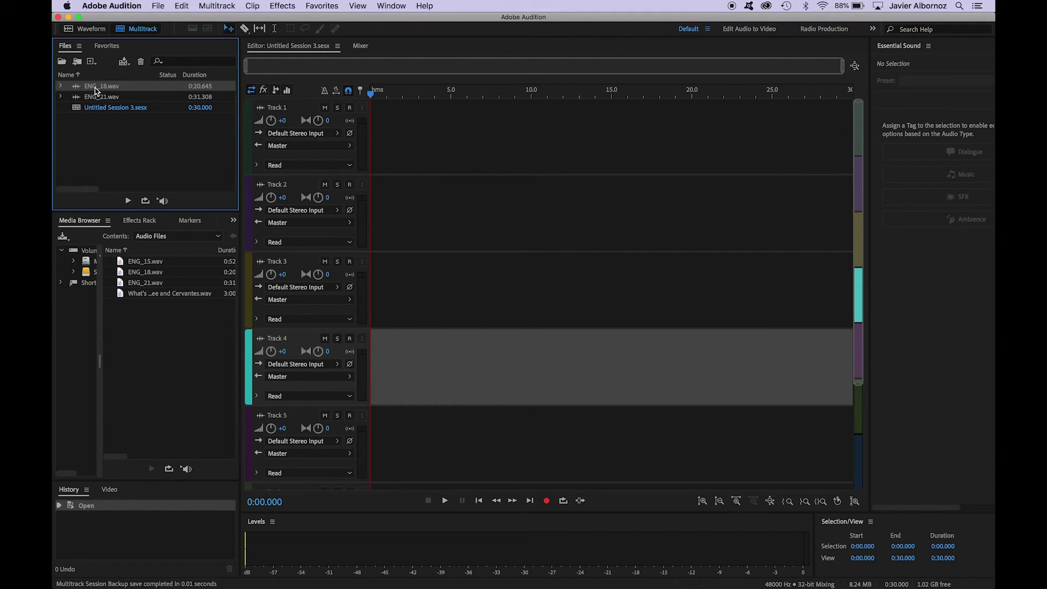
{"action": "left_click_drag", "start_coordinate": [95, 88], "coordinate": [367, 132]}
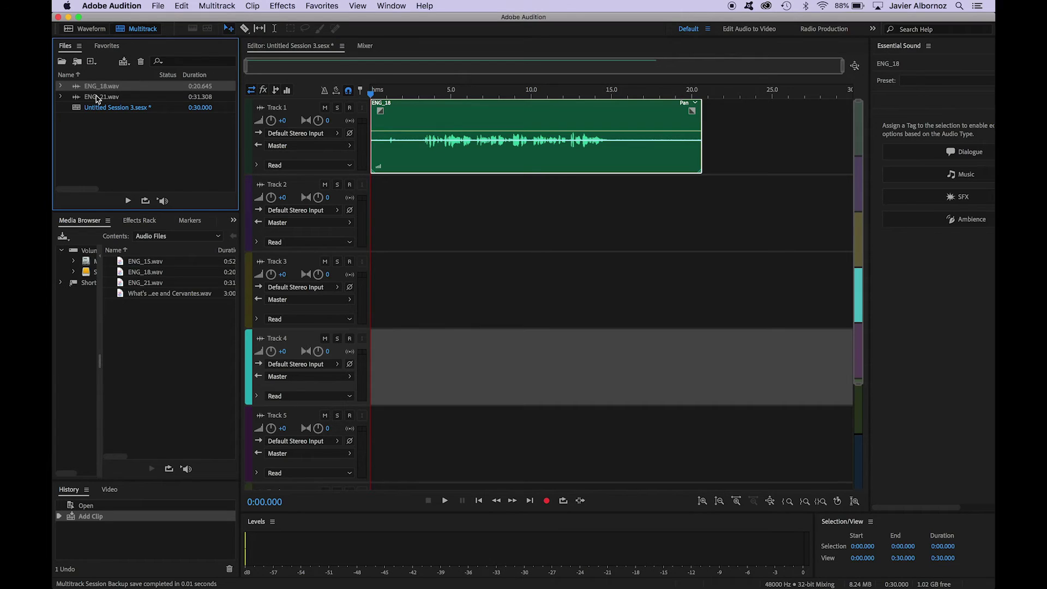
{"action": "left_click_drag", "start_coordinate": [94, 99], "coordinate": [384, 182]}
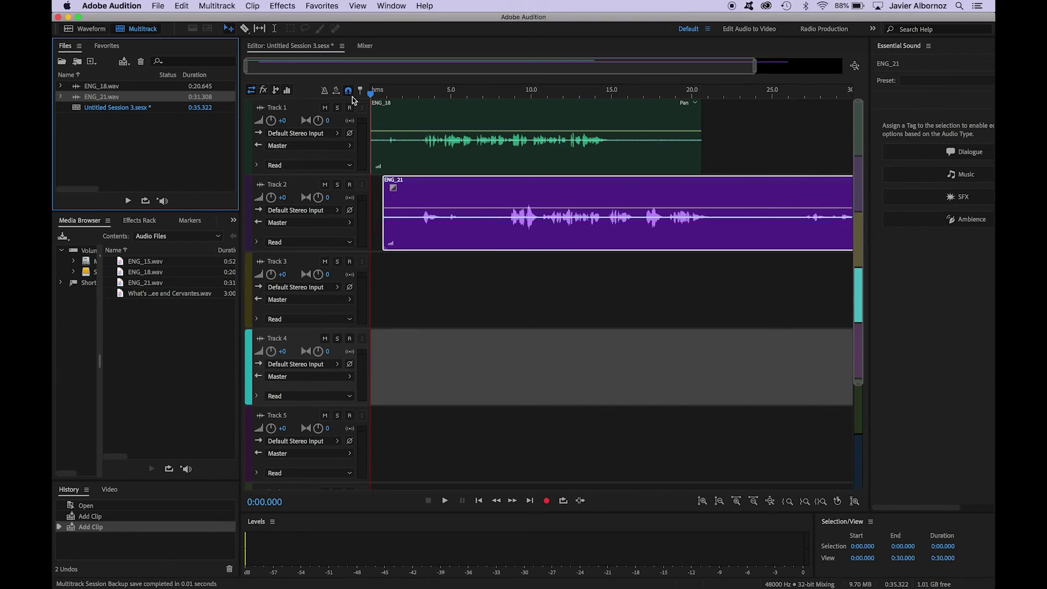
Look over the session's channels in the Mixer and its tracks in the editor down to the Master track.
{"action": "left_click", "coordinate": [365, 47]}
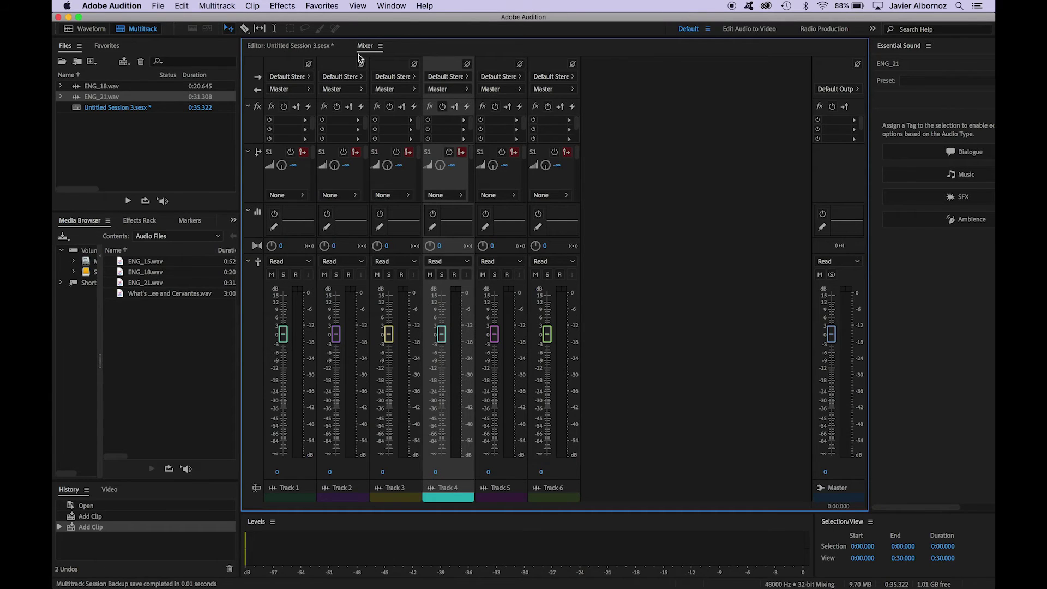
{"action": "left_click", "coordinate": [315, 47]}
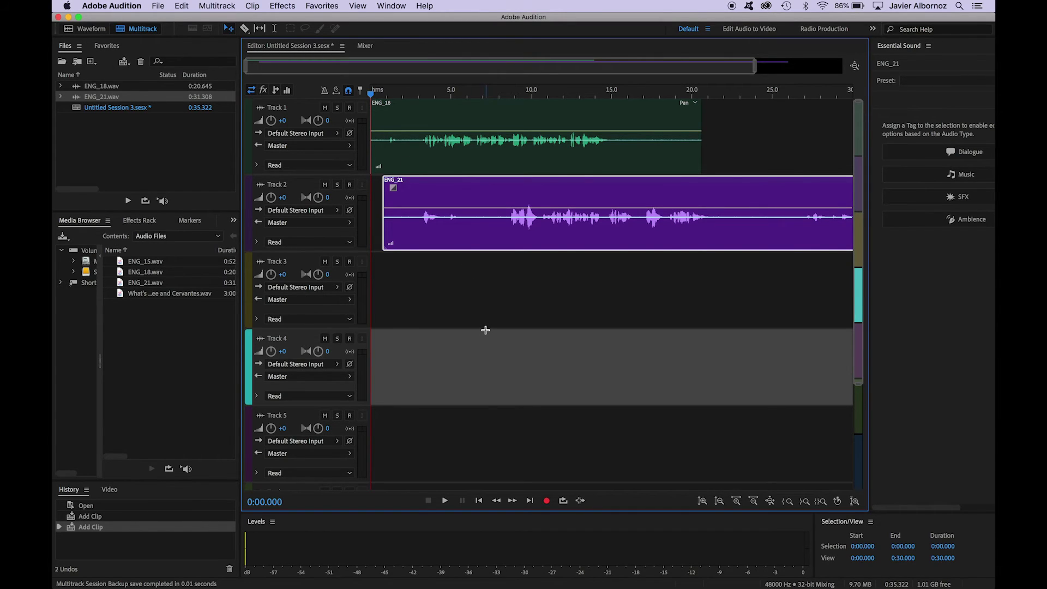
{"action": "scroll", "coordinate": [485, 330], "scroll_direction": "down", "scroll_amount": 3}
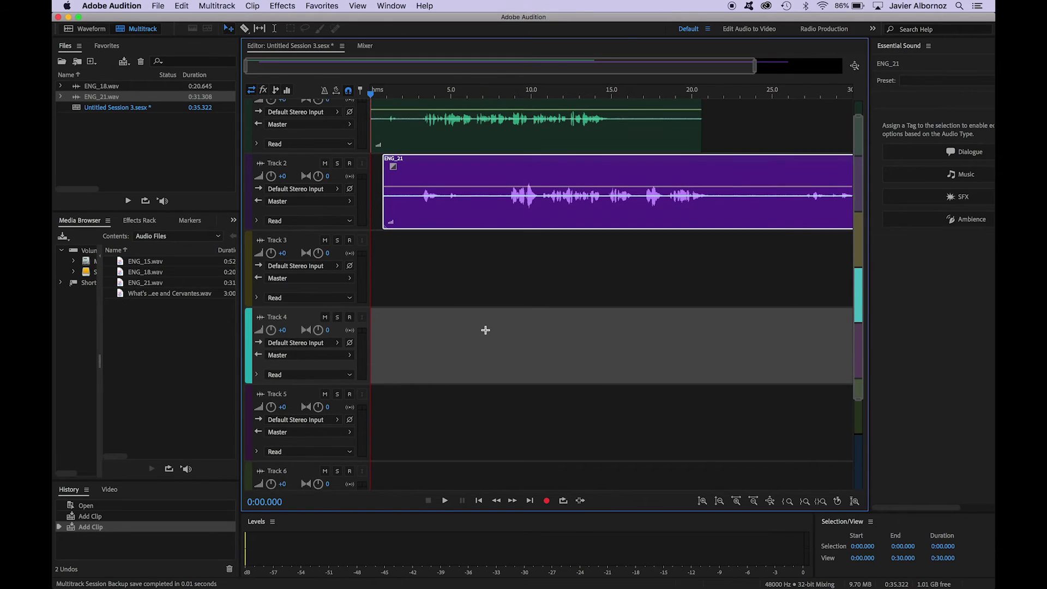
{"action": "scroll", "coordinate": [486, 330], "scroll_direction": "down", "scroll_amount": 3}
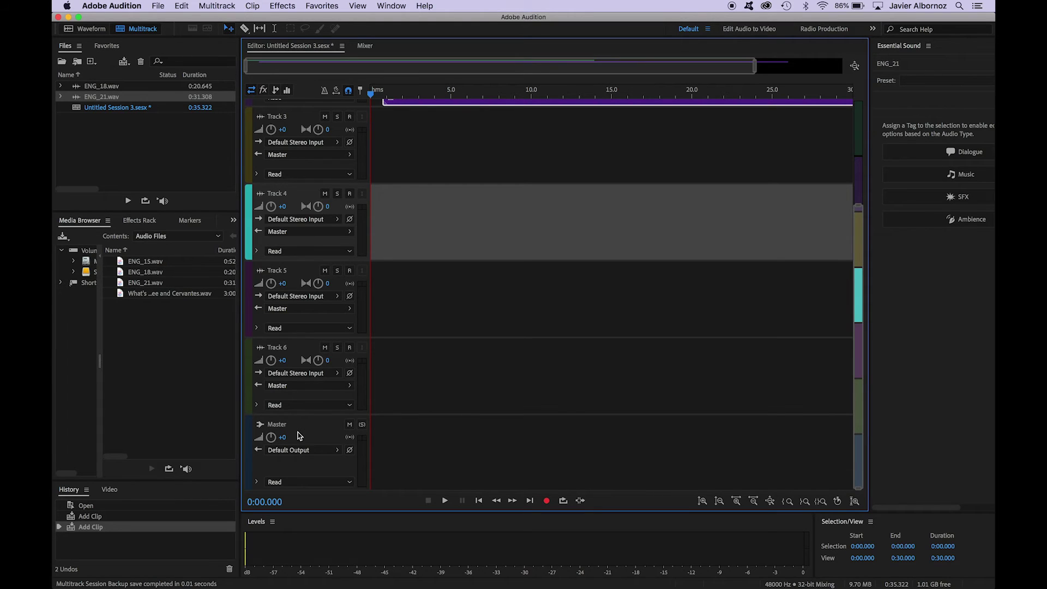
{"action": "scroll", "coordinate": [437, 417], "scroll_direction": "up", "scroll_amount": 5}
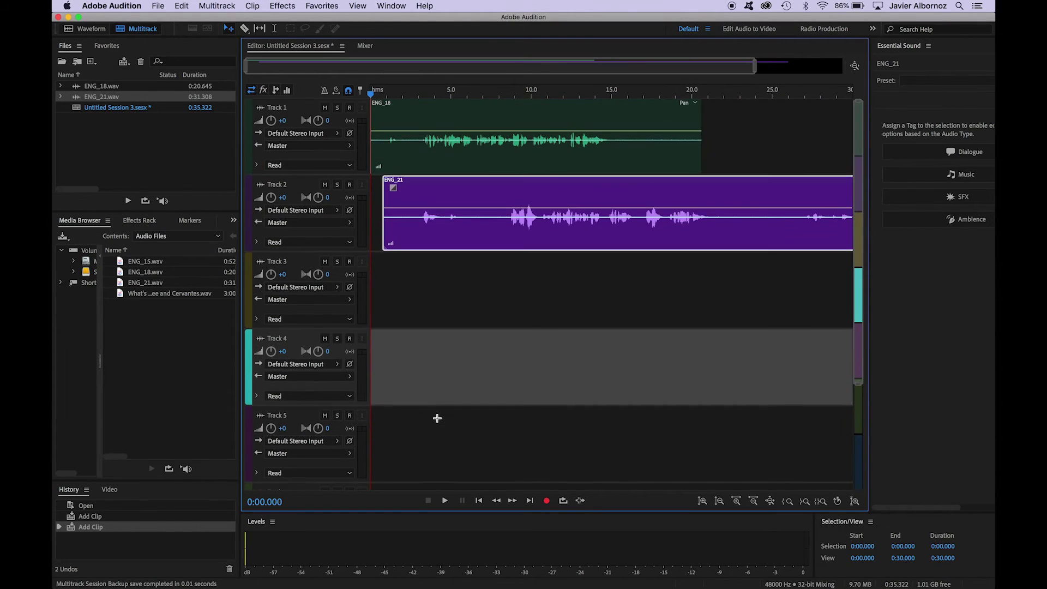
Trim the beginning of the ENG_21 clip to leave about 24 s, and move the clip to the start of Track 2.
{"action": "left_click", "coordinate": [385, 230]}
{"action": "left_click_drag", "start_coordinate": [388, 237], "coordinate": [499, 240]}
{"action": "left_click_drag", "start_coordinate": [594, 236], "coordinate": [464, 234]}
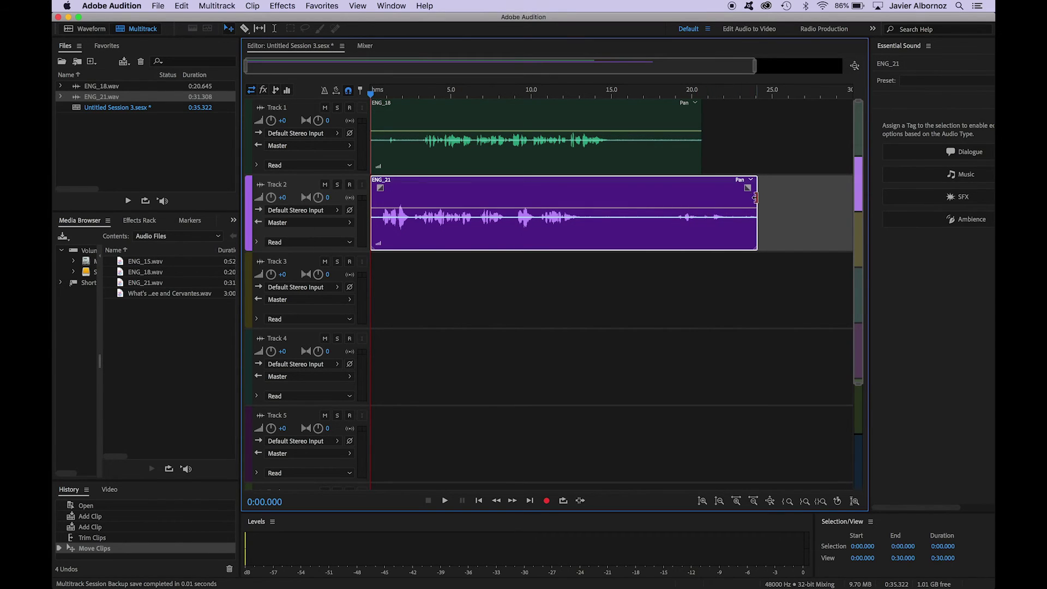
Add a fade-out of about 3.5 s and a fade-in of about 1.5 s with a rounded curve to the ENG_21 clip.
{"action": "left_click", "coordinate": [751, 180]}
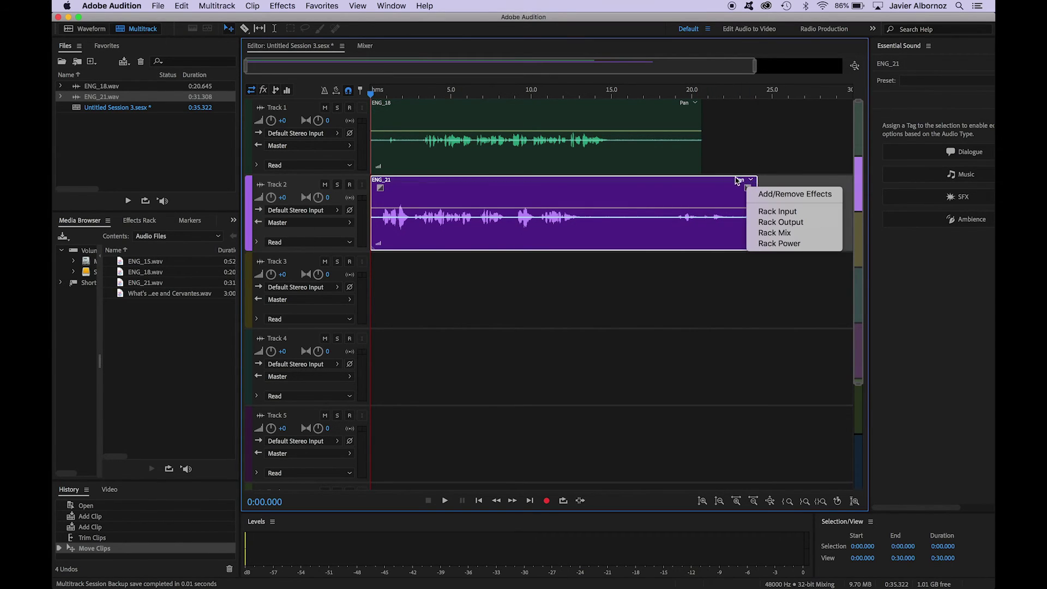
{"action": "left_click", "coordinate": [729, 182]}
{"action": "left_click_drag", "start_coordinate": [746, 187], "coordinate": [690, 188]}
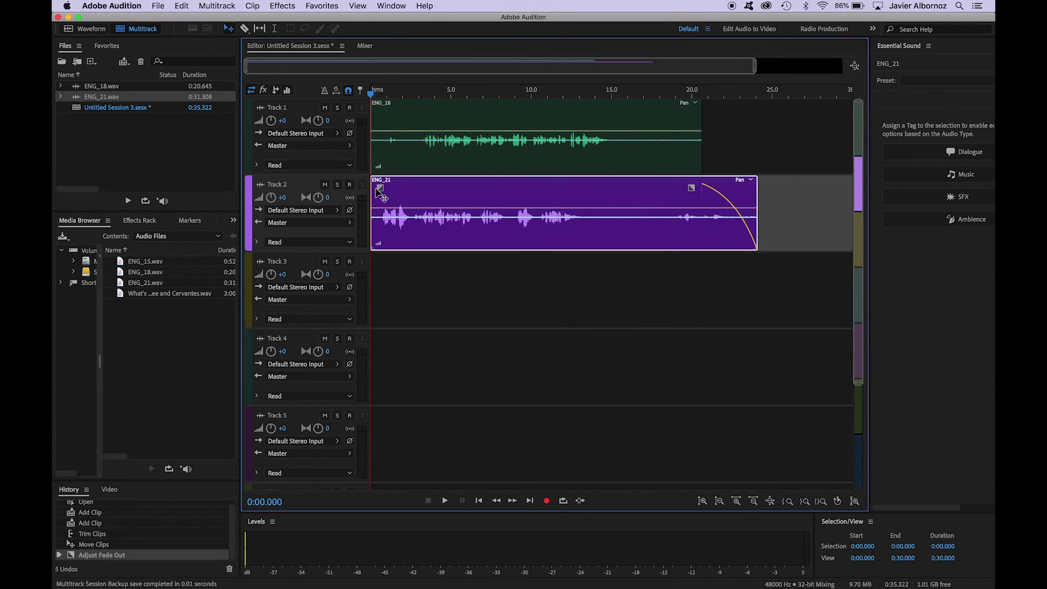
{"action": "left_click_drag", "start_coordinate": [380, 192], "coordinate": [411, 172]}
{"action": "left_click_drag", "start_coordinate": [419, 217], "coordinate": [427, 241]}
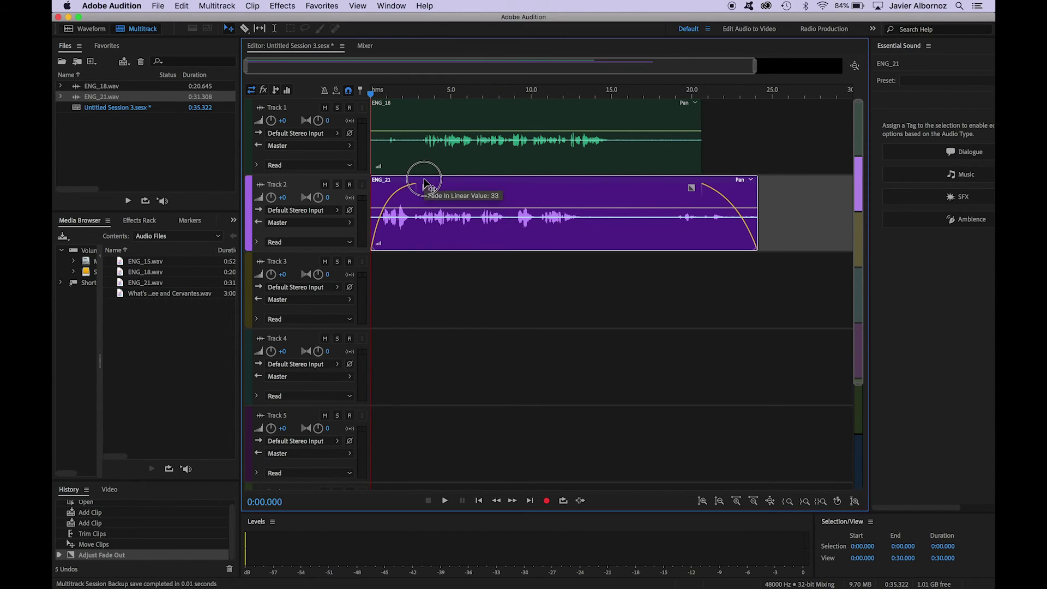
{"action": "mouse_move", "coordinate": [423, 179]}
{"action": "left_mouse_down"}
{"action": "mouse_move", "coordinate": [447, 214]}
{"action": "mouse_move", "coordinate": [405, 187]}
{"action": "left_mouse_up"}
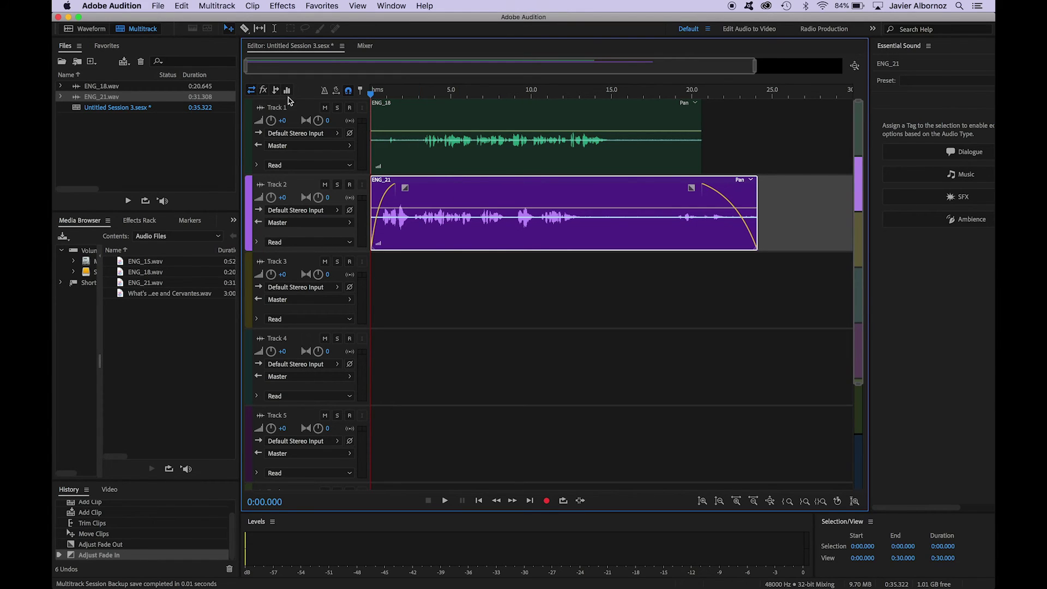
Show the effects slots in the multitrack track headers, and switch to the Waveform view of the ENG_21 clip.
{"action": "left_click", "coordinate": [264, 90]}
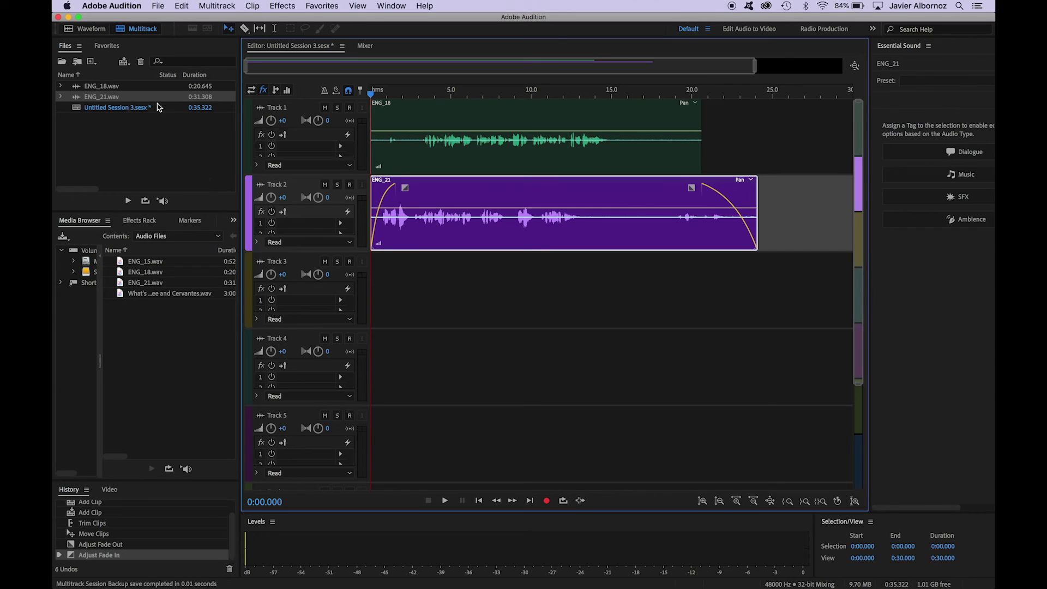
{"action": "left_click", "coordinate": [101, 29]}
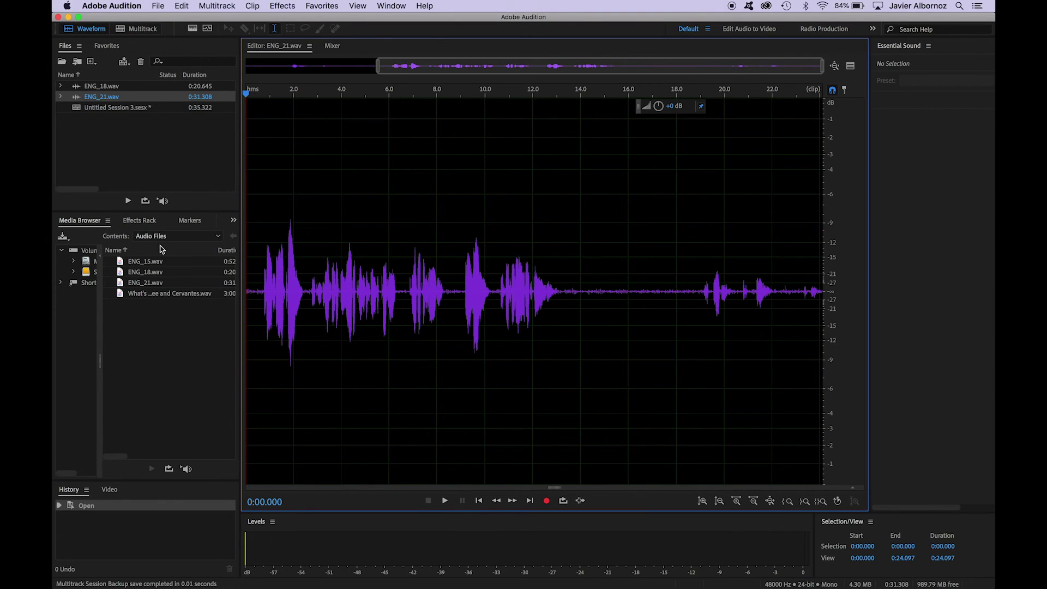
Show the Effects Rack for ENG_21, return to the multitrack session, and select the ENG_18 clip on Track 1.
{"action": "left_click", "coordinate": [138, 221]}
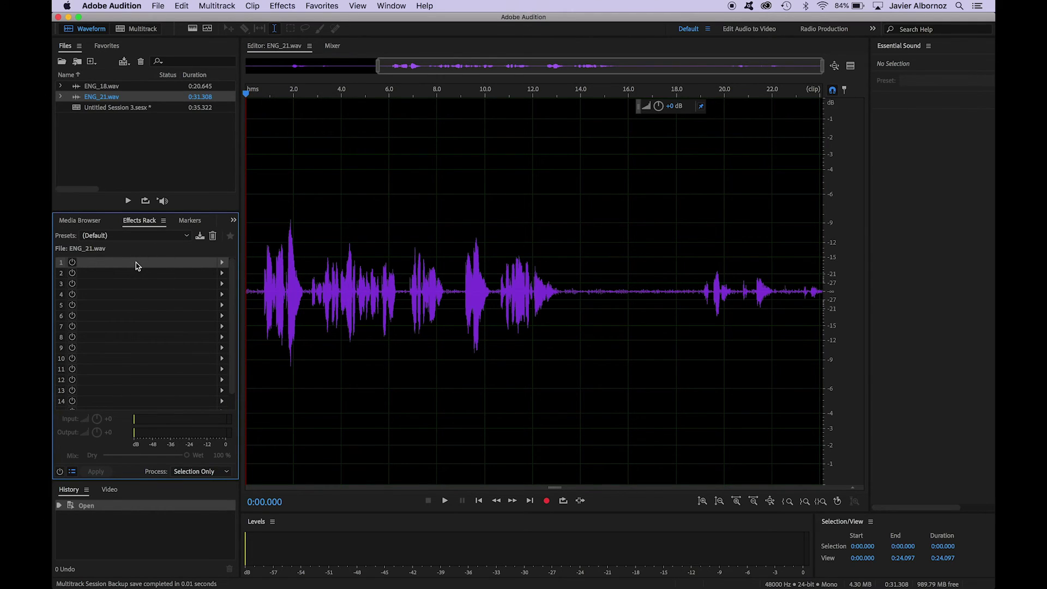
{"action": "left_click", "coordinate": [140, 30]}
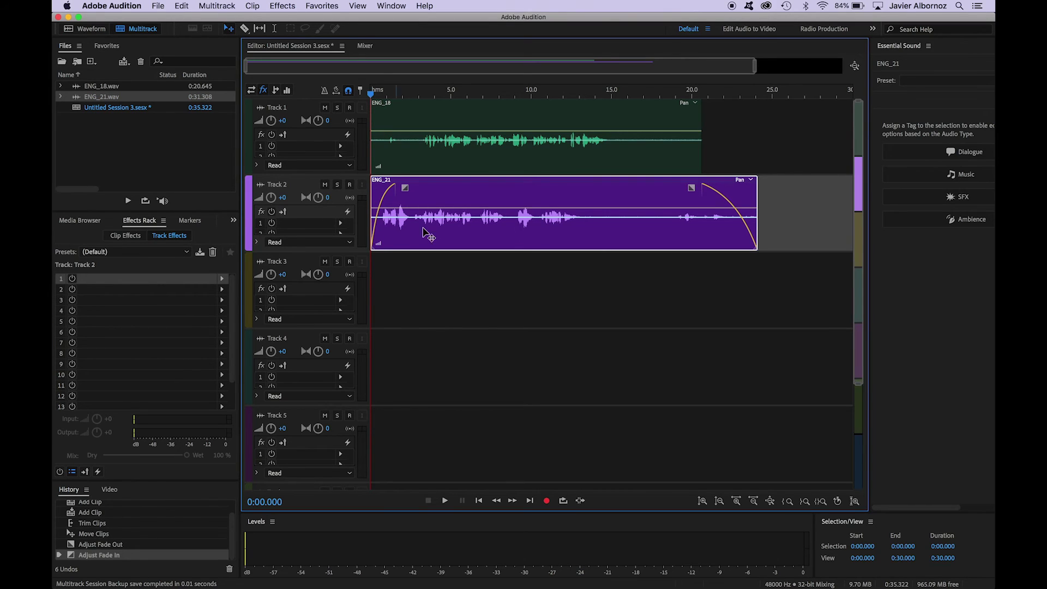
{"action": "left_click", "coordinate": [417, 155]}
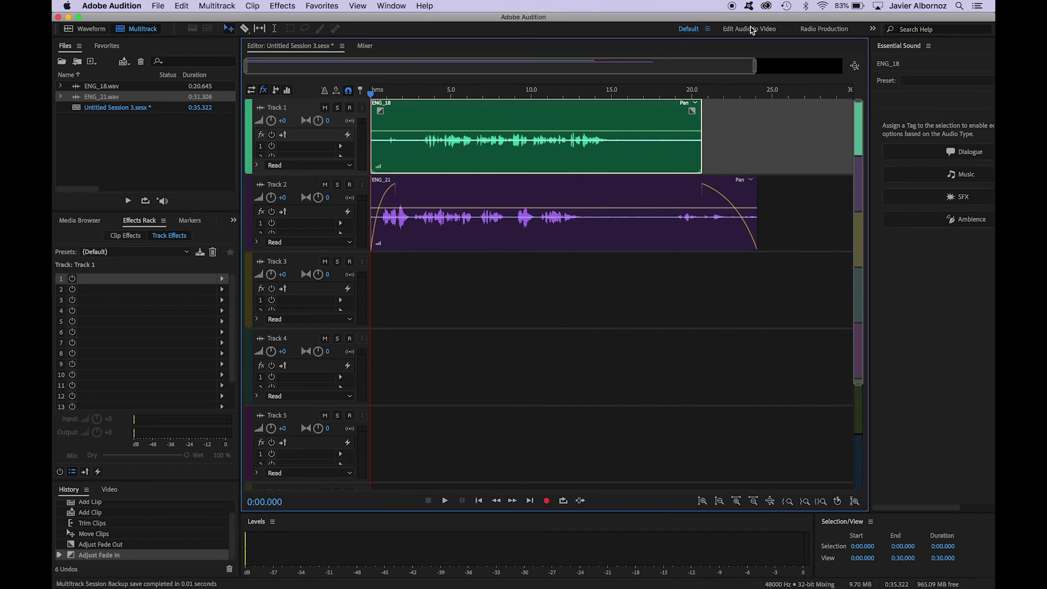
Preview the Advanced Mixing workspace and return to the Default workspace.
{"action": "left_click", "coordinate": [872, 30]}
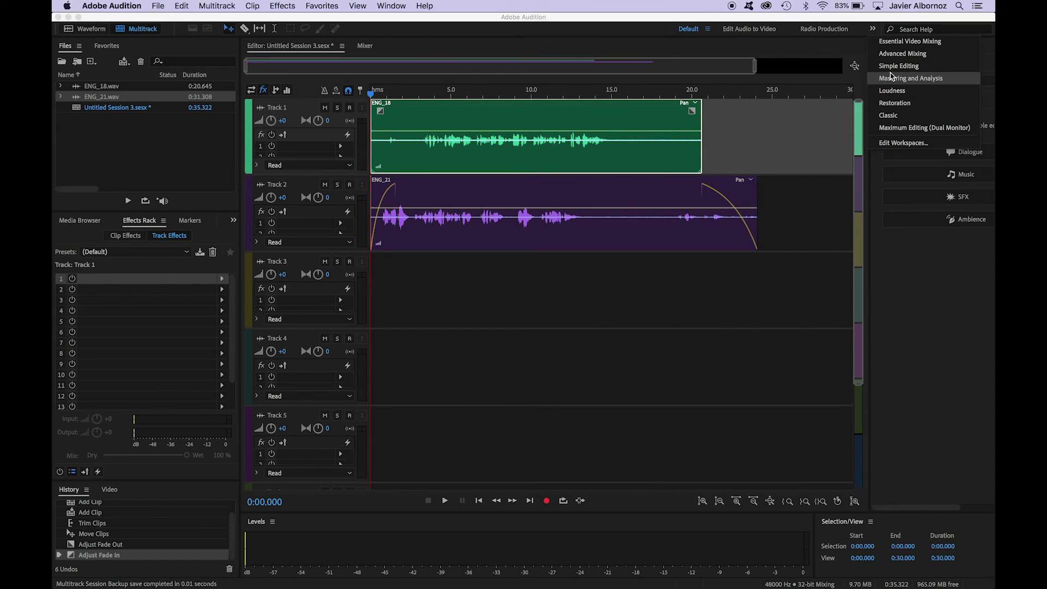
{"action": "left_click", "coordinate": [887, 55]}
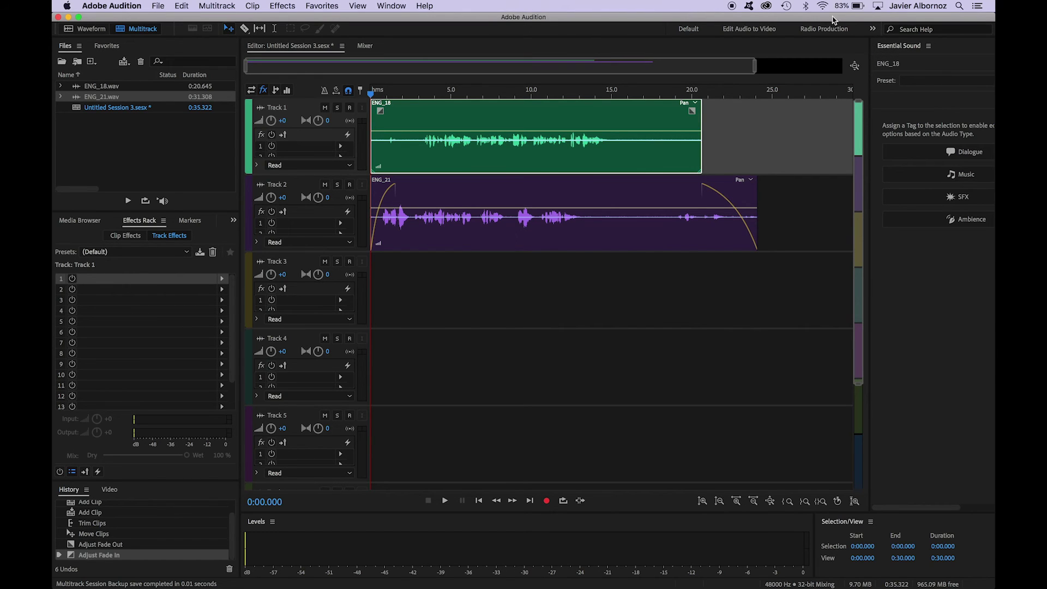
{"action": "left_click", "coordinate": [752, 29]}
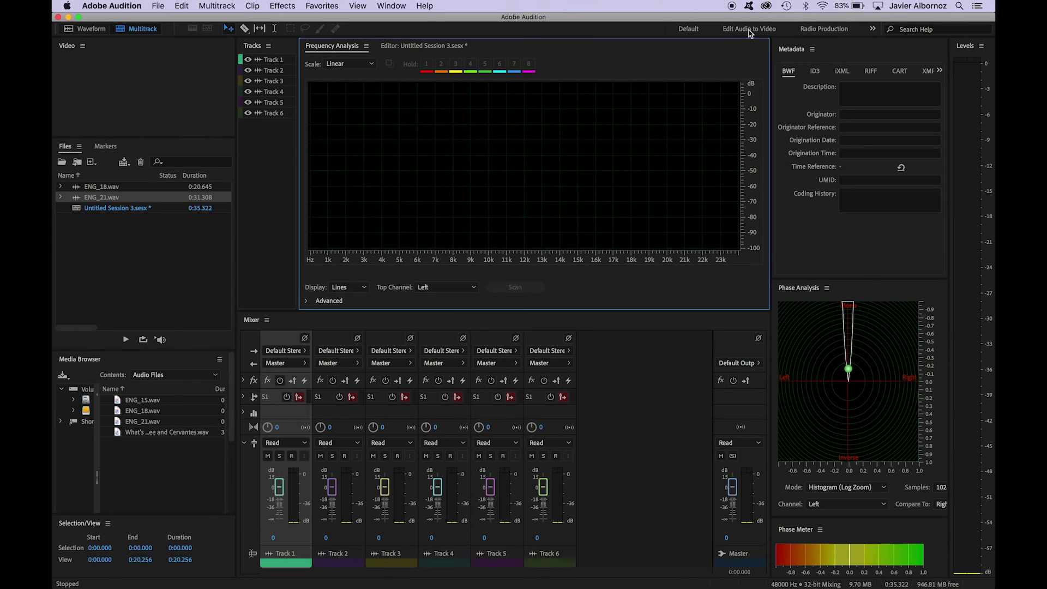
{"action": "left_click", "coordinate": [686, 30]}
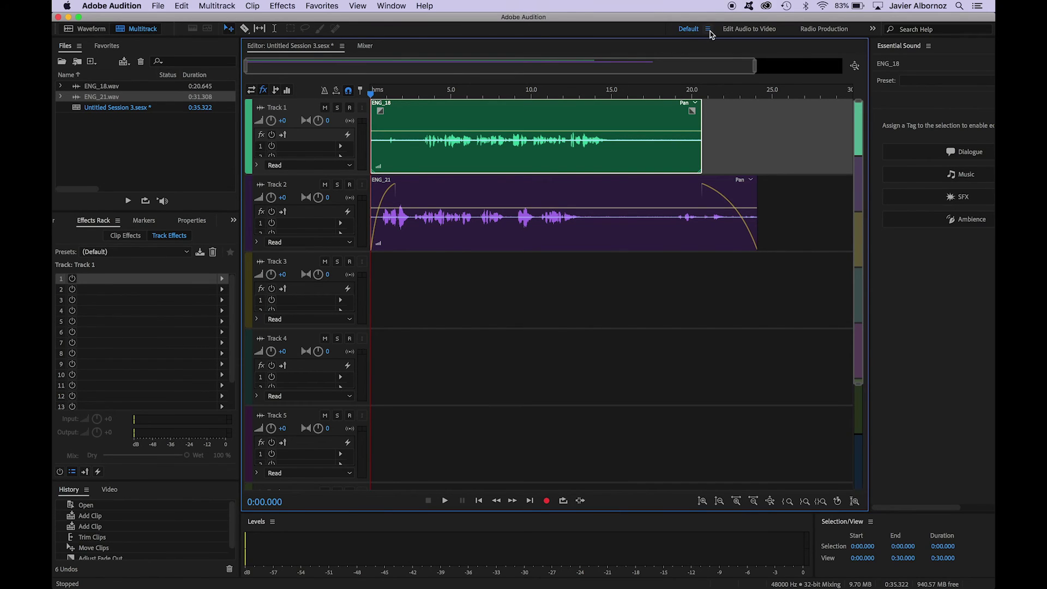
{"action": "left_click", "coordinate": [390, 5]}
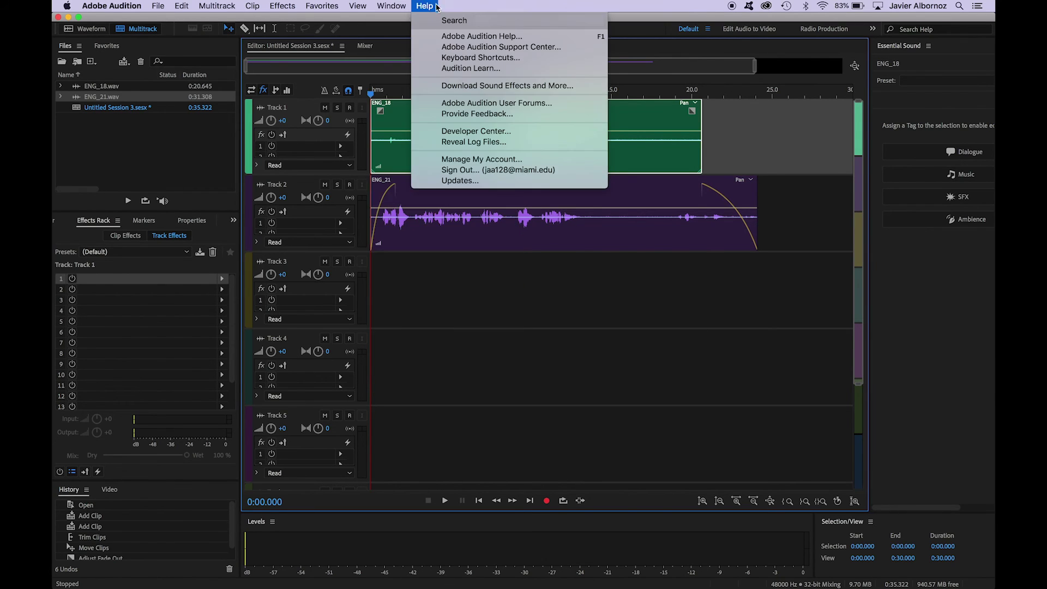
{"action": "left_click", "coordinate": [403, 5]}
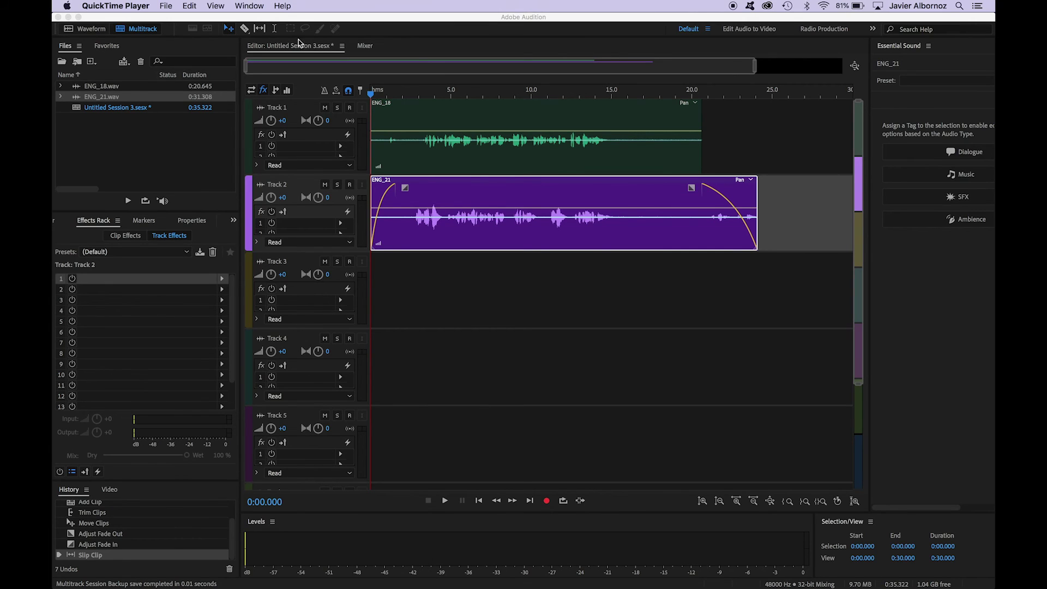
Try the Move tool on the ENG_21 clip, setting the clip back at the start of Track 2.
{"action": "left_click", "coordinate": [231, 31]}
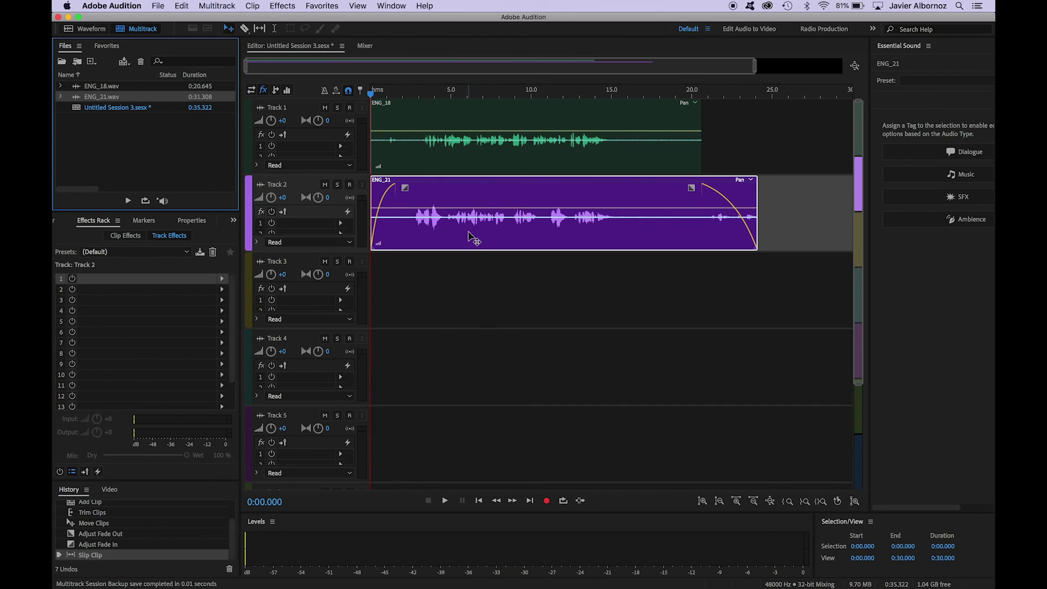
{"action": "left_click_drag", "start_coordinate": [460, 231], "coordinate": [430, 218]}
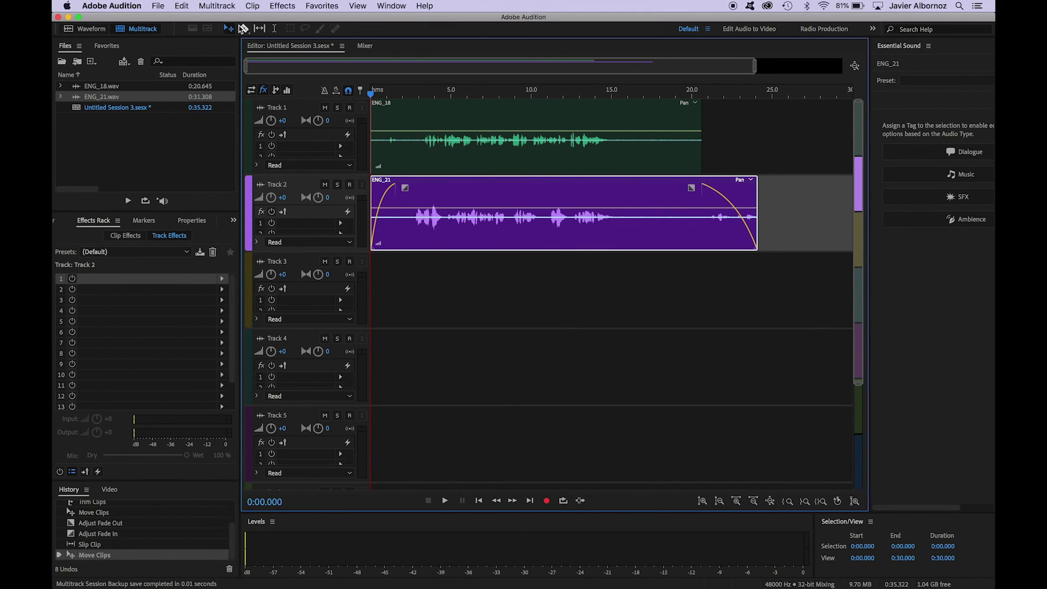
Split the ENG_18 clip on Track 1 with the Razor tool at about 3 s and about 15 s.
{"action": "left_click", "coordinate": [245, 30]}
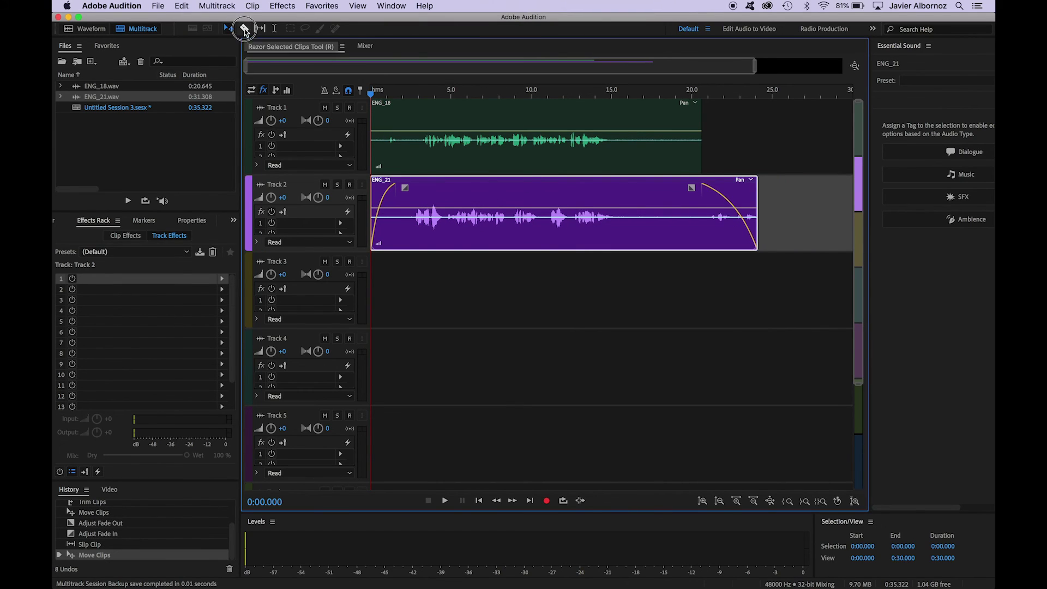
{"action": "left_click", "coordinate": [418, 140]}
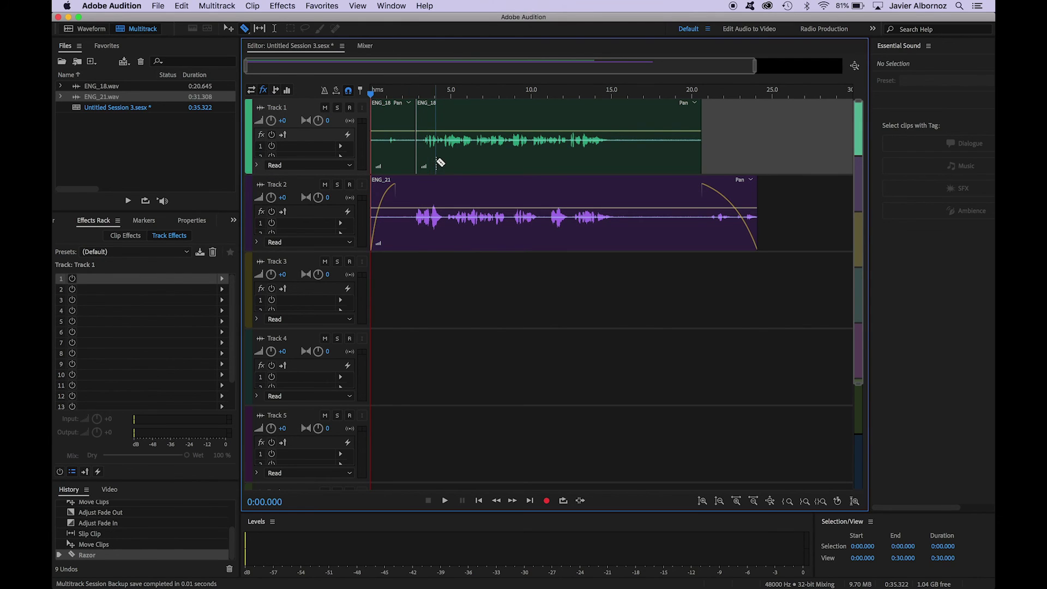
{"action": "left_click", "coordinate": [614, 139]}
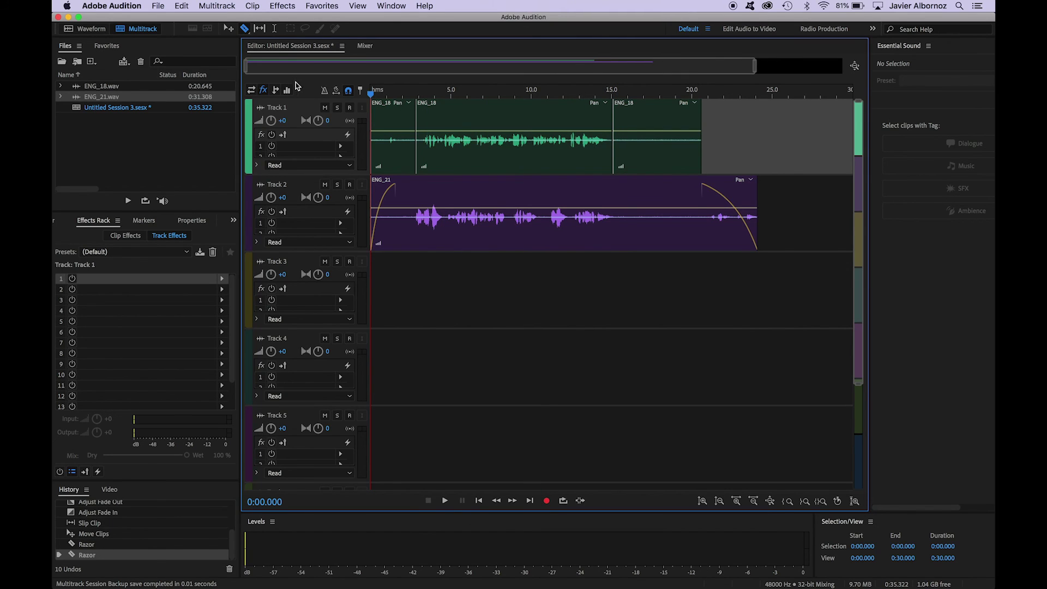
Delete the first and last pieces of ENG_18 and move the remaining middle piece to the start of Track 1.
{"action": "left_click", "coordinate": [229, 29]}
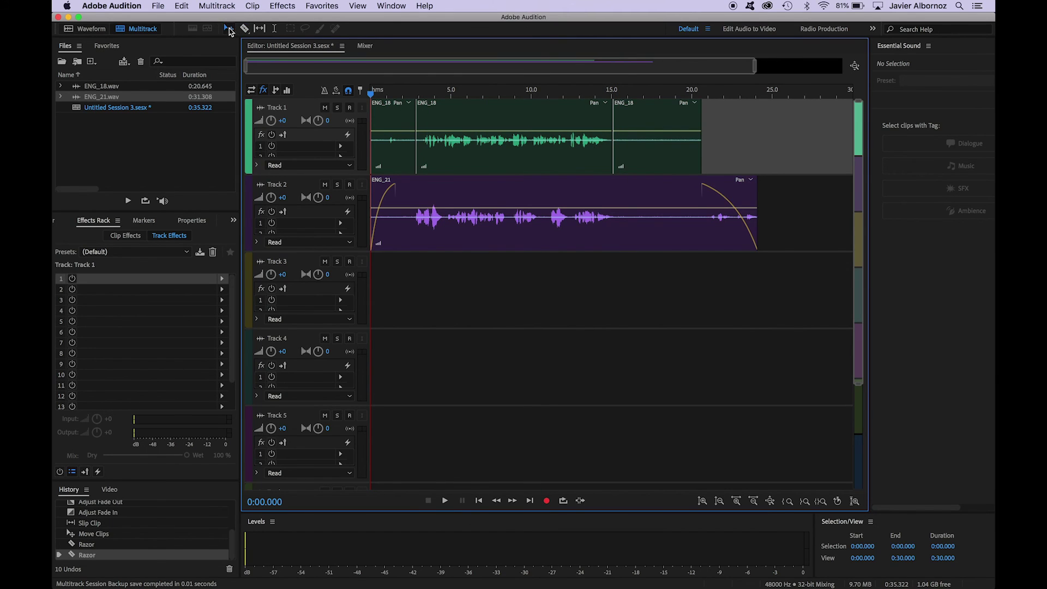
{"action": "left_click", "coordinate": [394, 164]}
{"action": "key", "text": "Delete"}
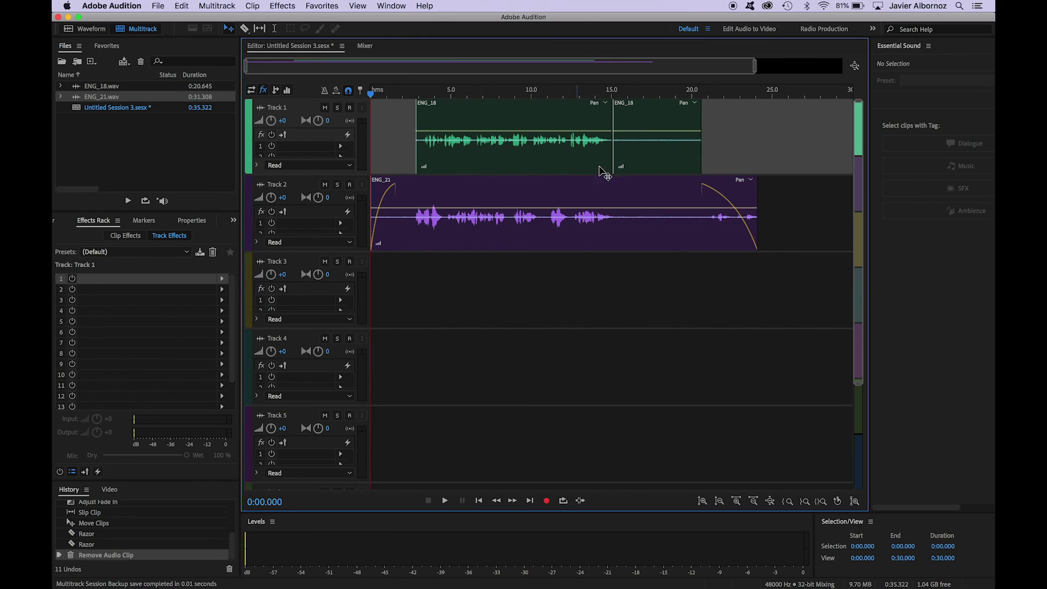
{"action": "left_click", "coordinate": [636, 166]}
{"action": "key", "text": "Delete"}
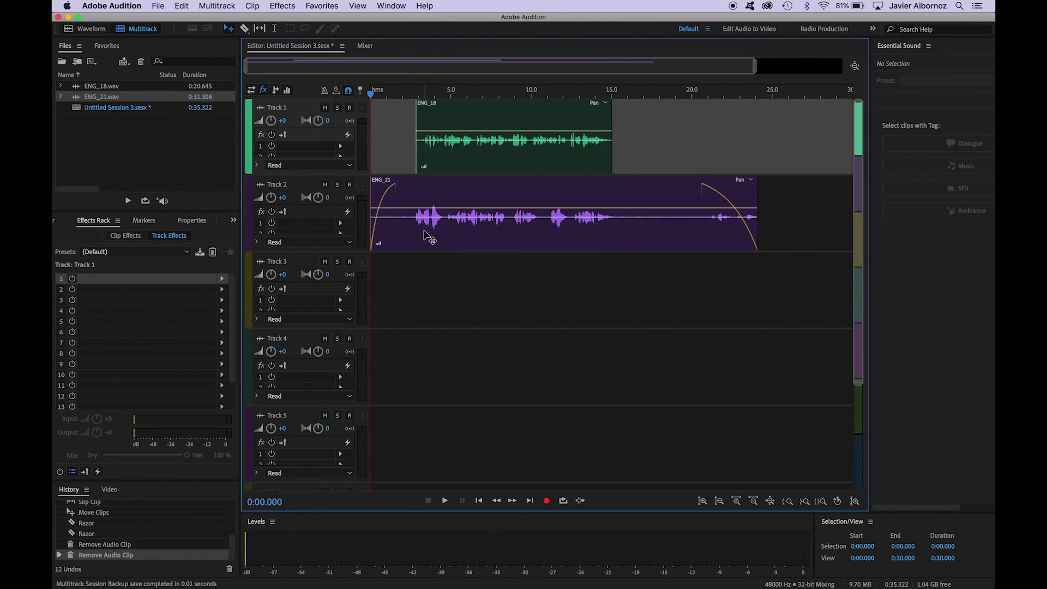
{"action": "left_click", "coordinate": [483, 159]}
{"action": "left_click_drag", "start_coordinate": [483, 159], "coordinate": [438, 159]}
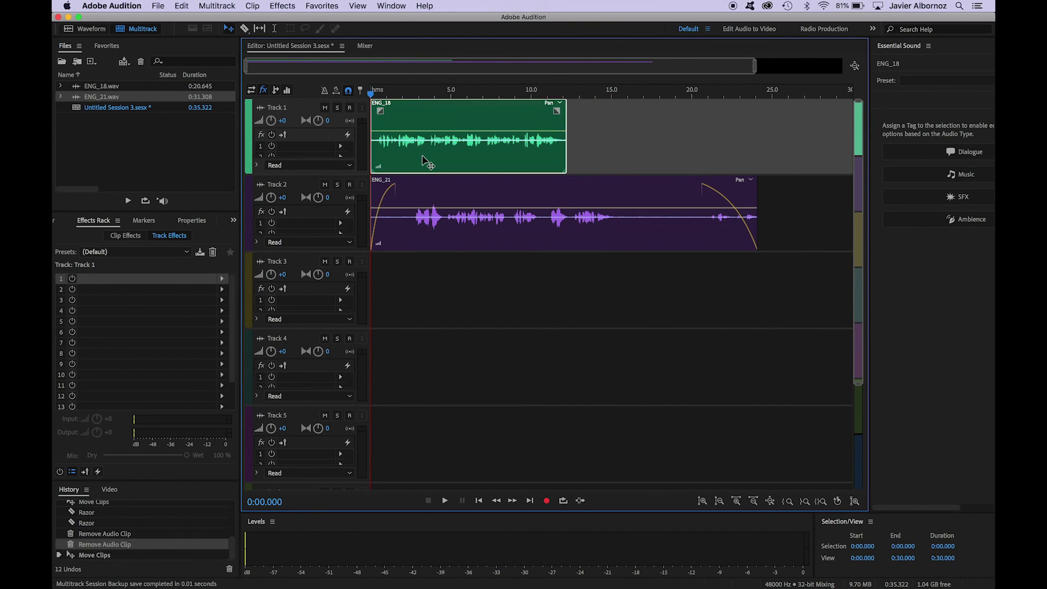
Solo Track 1 and play about 3 s of the session from the start.
{"action": "left_click", "coordinate": [337, 107]}
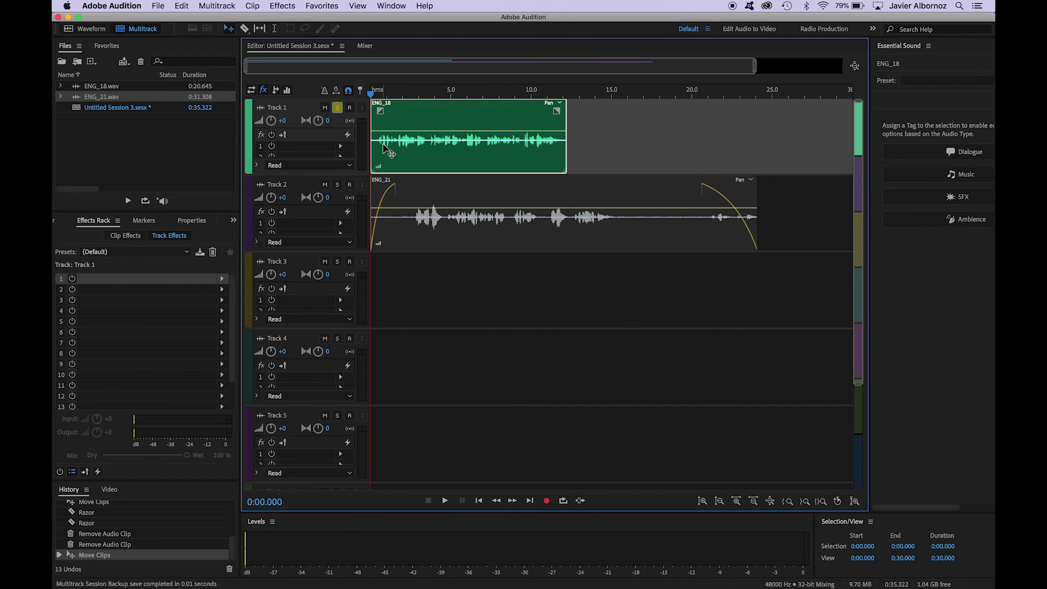
{"action": "key", "text": "space"}
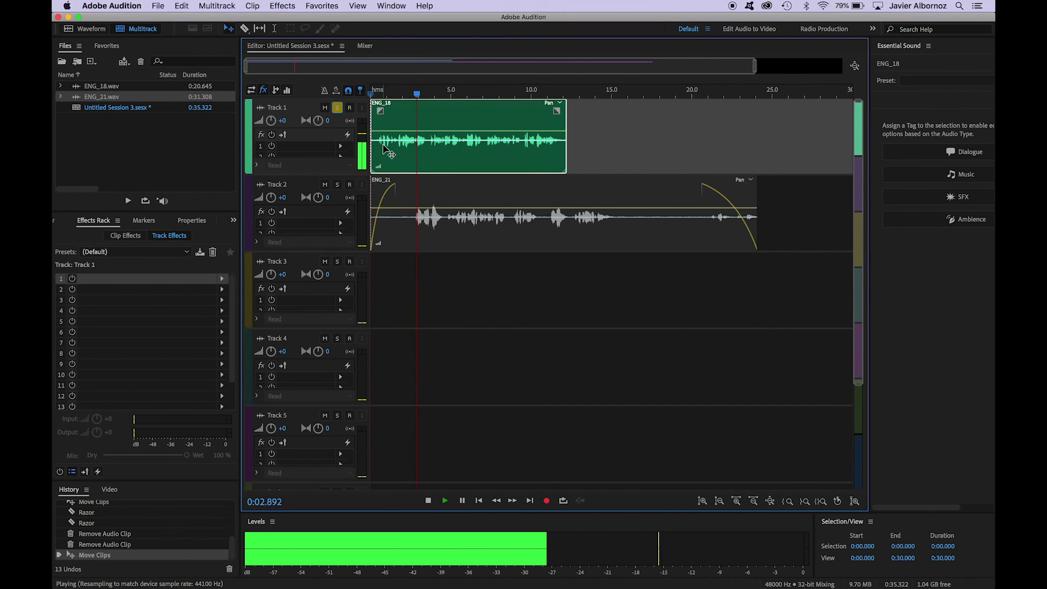
{"action": "key", "text": "space"}
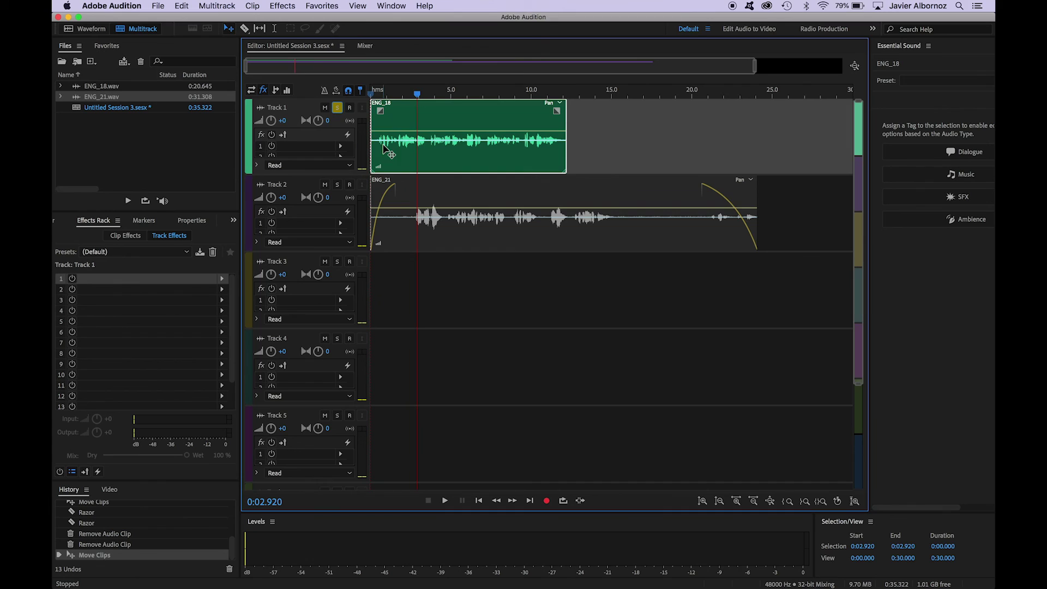
Slip the audio inside the ENG_21 clip about 2 s earlier, keeping the clip's edges and fades in place.
{"action": "left_click", "coordinate": [259, 30]}
{"action": "mouse_move", "coordinate": [472, 238]}
{"action": "left_mouse_down"}
{"action": "mouse_move", "coordinate": [515, 241]}
{"action": "mouse_move", "coordinate": [434, 236]}
{"action": "mouse_move", "coordinate": [457, 247]}
{"action": "left_mouse_up"}
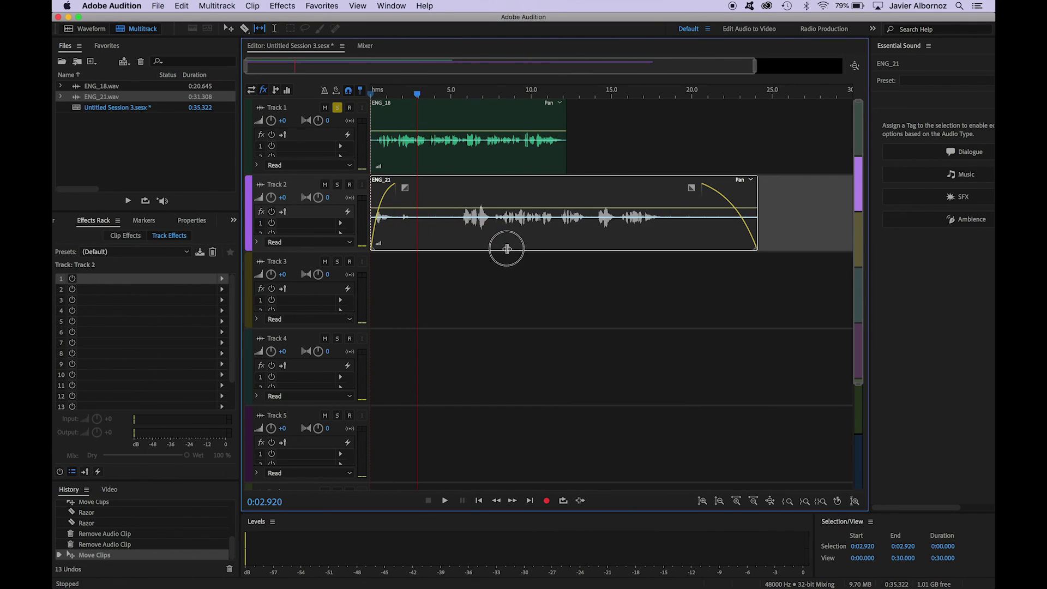
{"action": "mouse_move", "coordinate": [512, 249]}
{"action": "left_mouse_down"}
{"action": "mouse_move", "coordinate": [559, 245]}
{"action": "mouse_move", "coordinate": [507, 245]}
{"action": "left_mouse_up"}
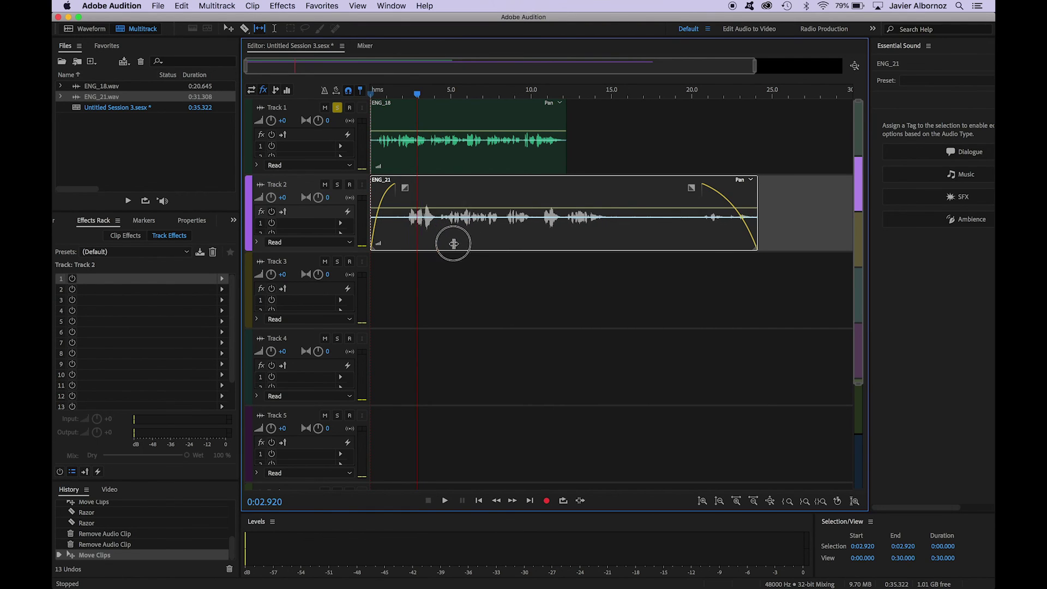
{"action": "left_click_drag", "start_coordinate": [484, 253], "coordinate": [406, 226]}
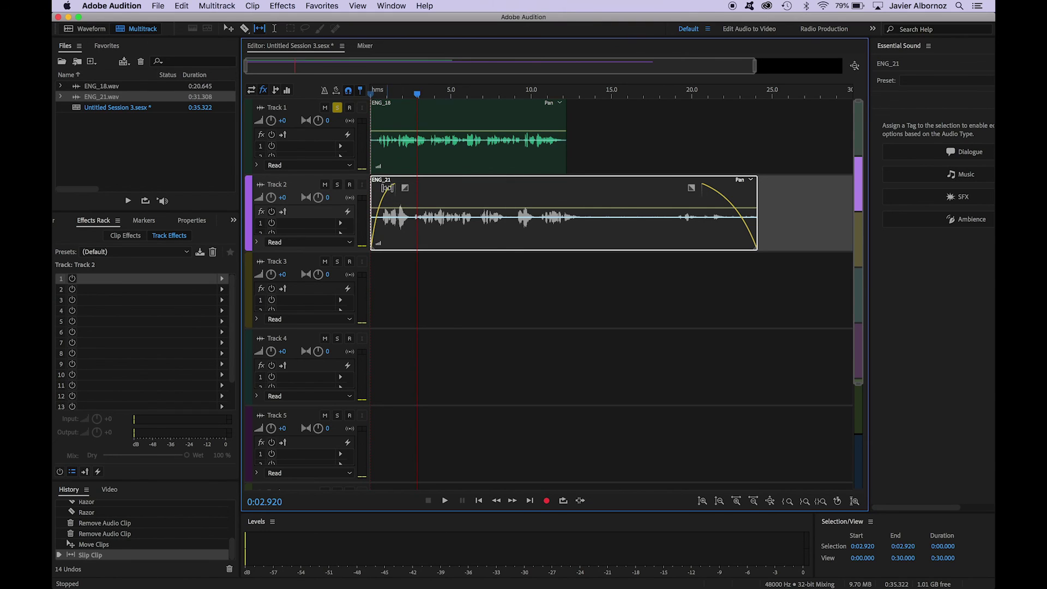
Switch the solo from Track 1 to Track 2 and play about 3 s of the session from the start.
{"action": "left_click", "coordinate": [228, 29]}
{"action": "left_click", "coordinate": [337, 108]}
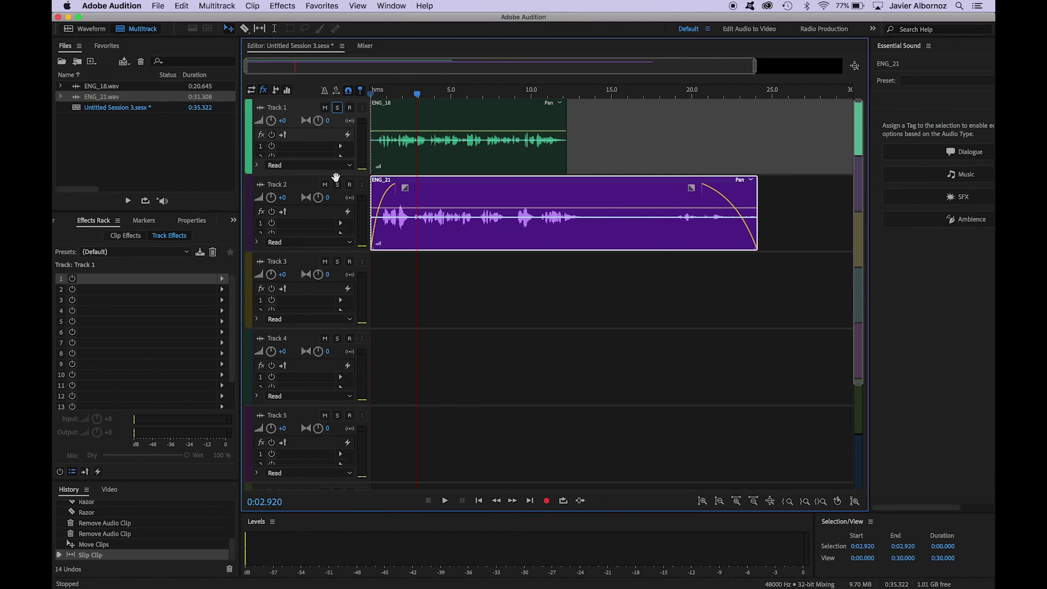
{"action": "left_click", "coordinate": [338, 185]}
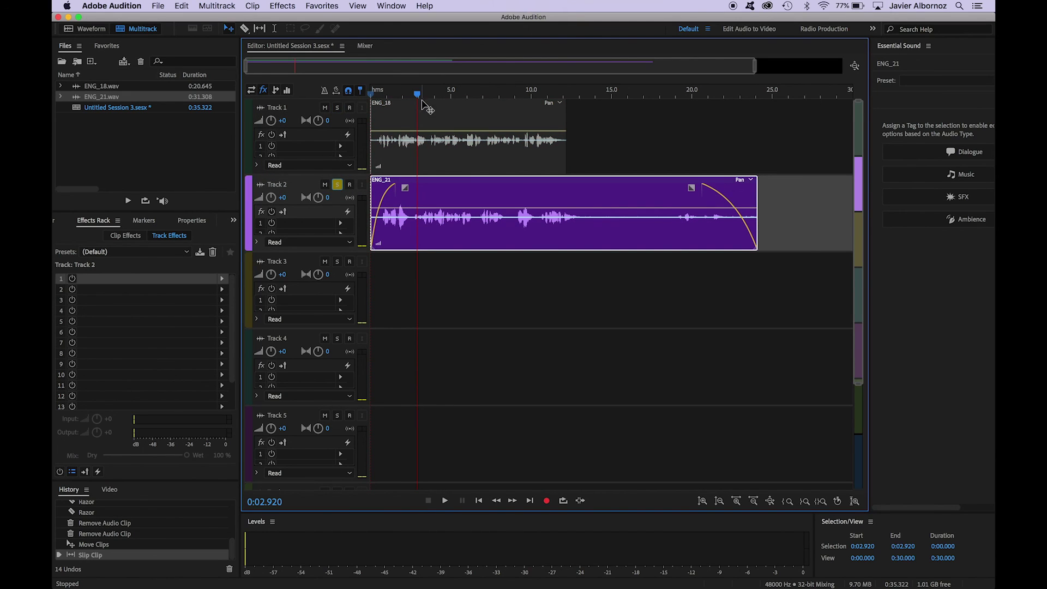
{"action": "left_click_drag", "start_coordinate": [417, 94], "coordinate": [355, 98]}
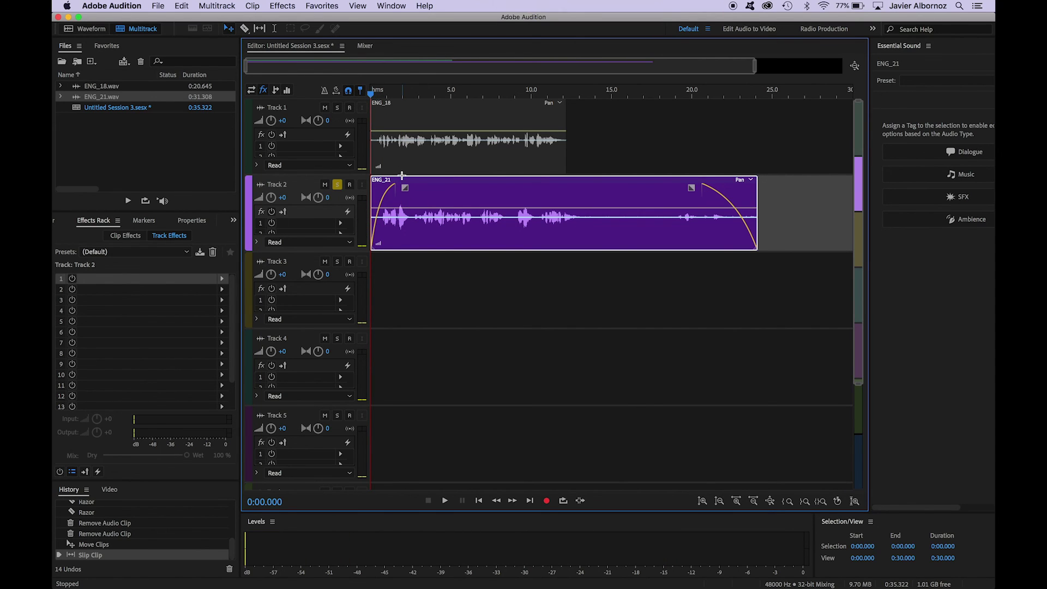
{"action": "key", "text": "space"}
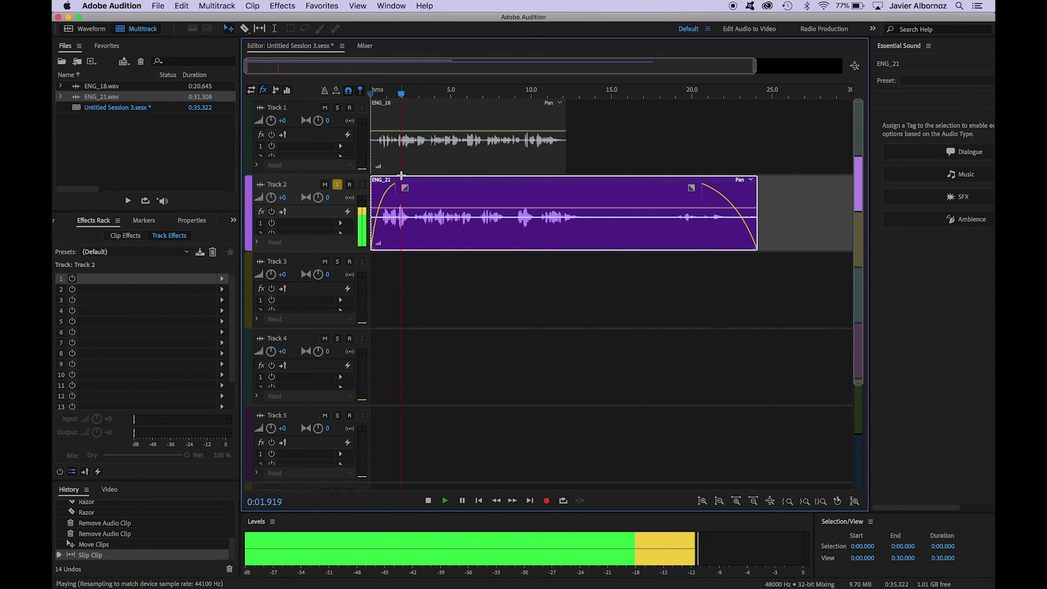
{"action": "key", "text": "space"}
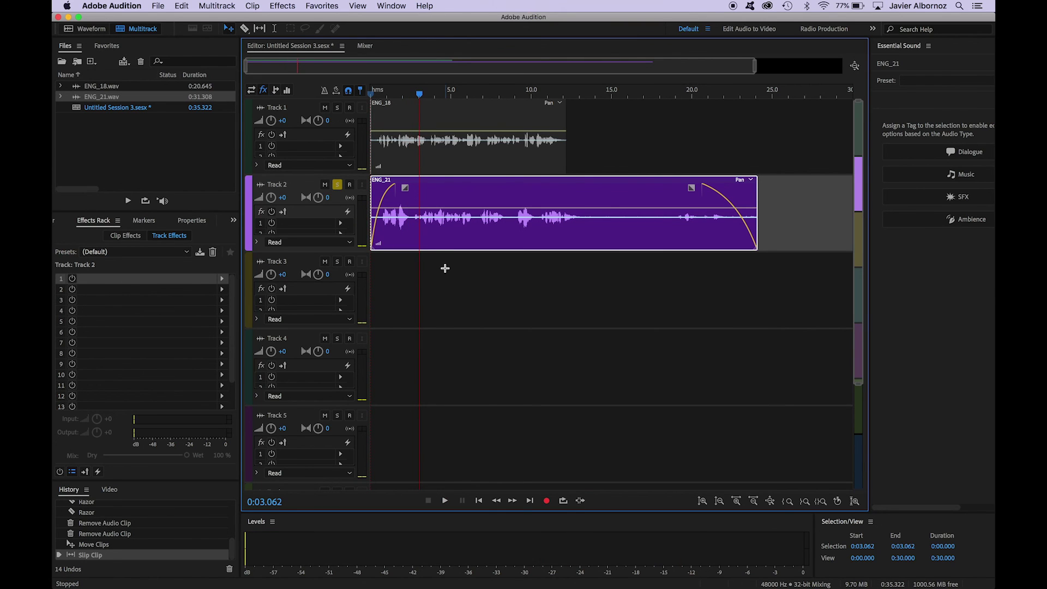